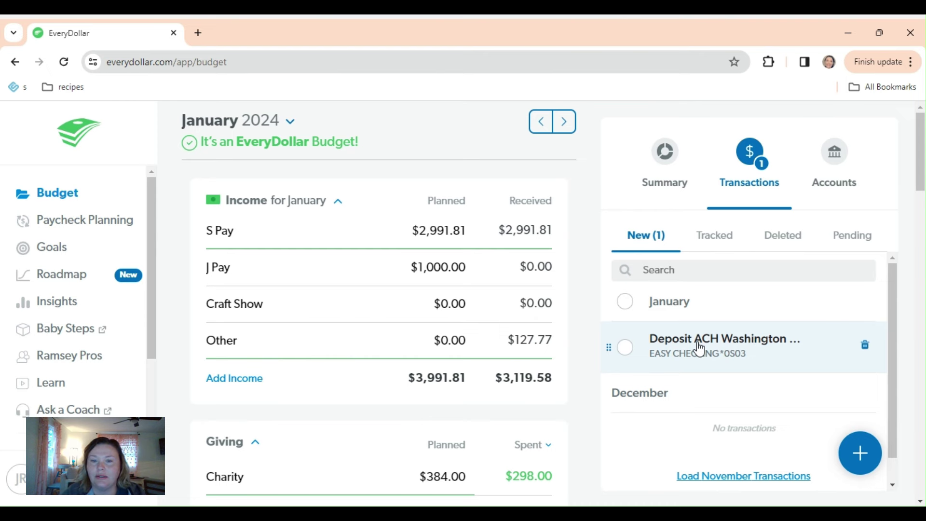
- Assign the Deposit ACH Washington transaction to the J Pay income item and set its planned amount to $1,420.08
{"action": "left_click_drag", "start_coordinate": [700, 348], "coordinate": [572, 273]}
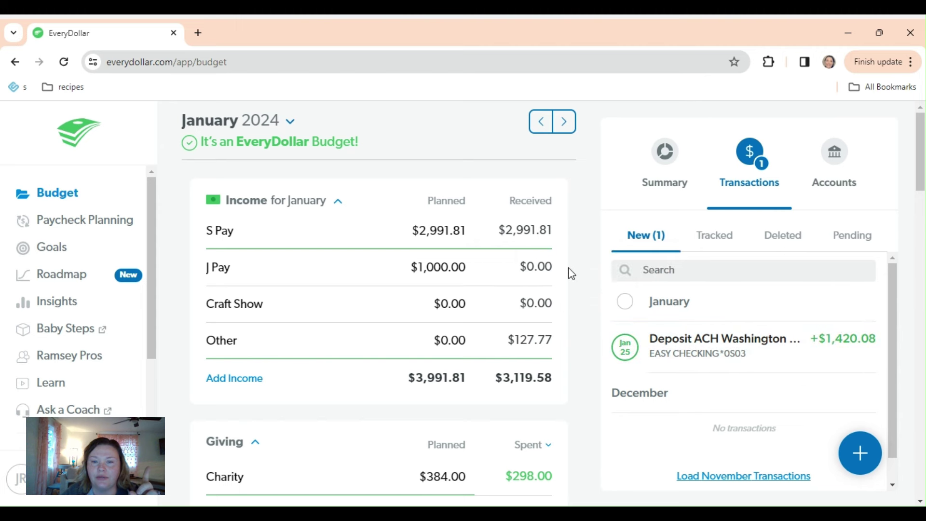
{"action": "left_click_drag", "start_coordinate": [624, 343], "coordinate": [436, 271]}
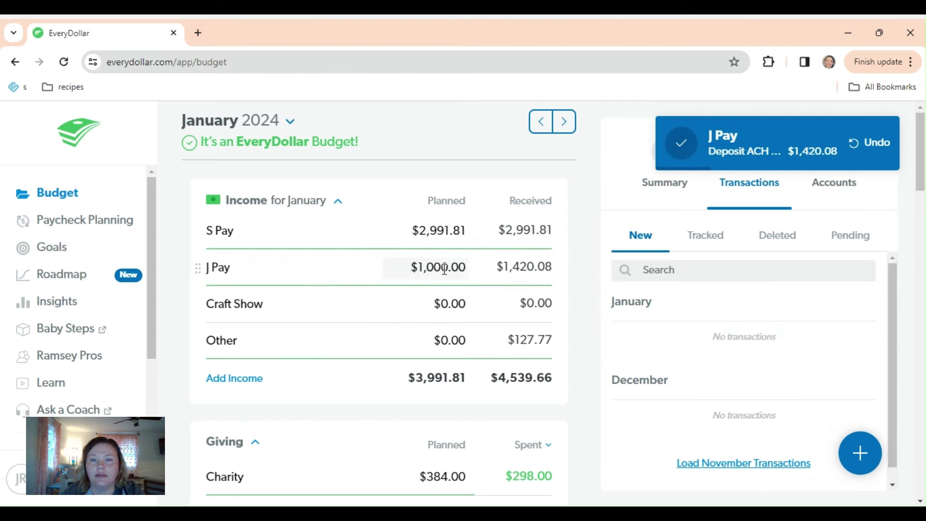
{"action": "left_click", "coordinate": [444, 269]}
{"action": "type", "text": "1420"}
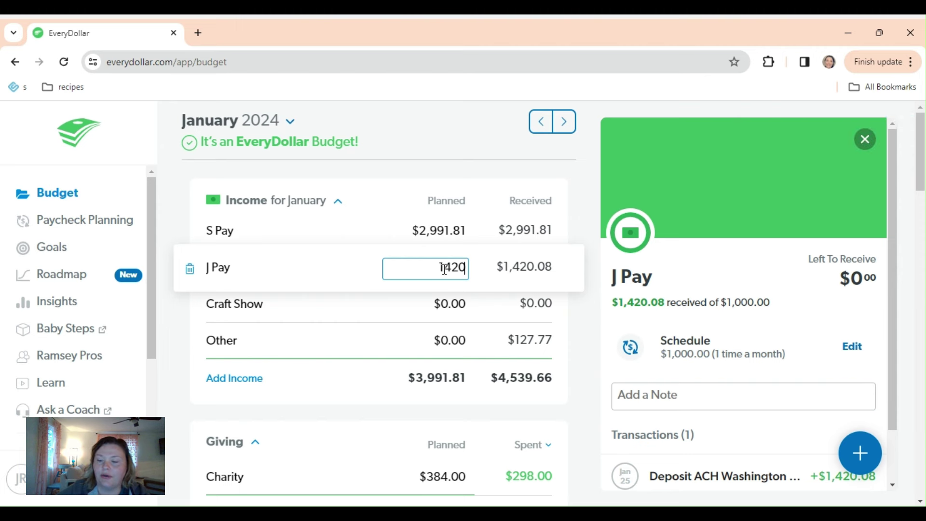
{"action": "type", "text": ".08"}
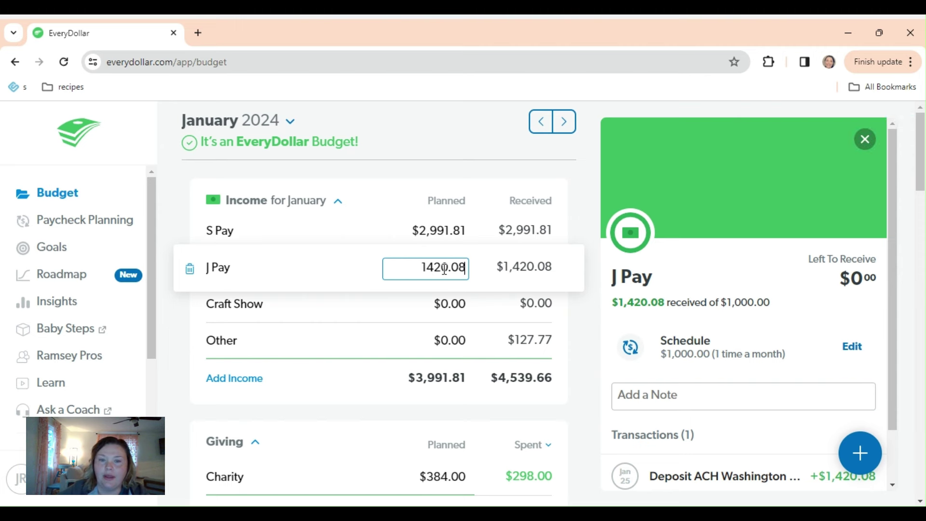
{"action": "left_click", "coordinate": [466, 154]}
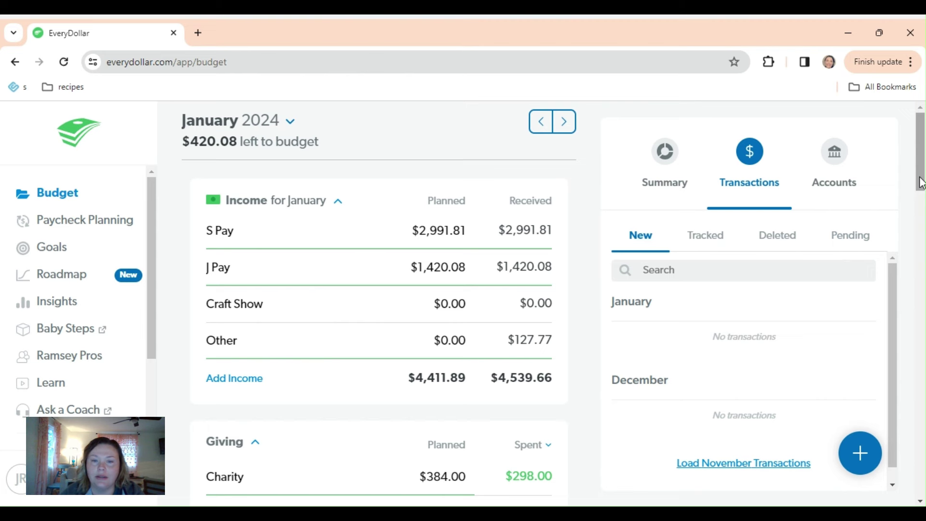
- Record a $142.00 expense against the Charity item in the Giving group
{"action": "left_click_drag", "start_coordinate": [921, 183], "coordinate": [919, 204]}
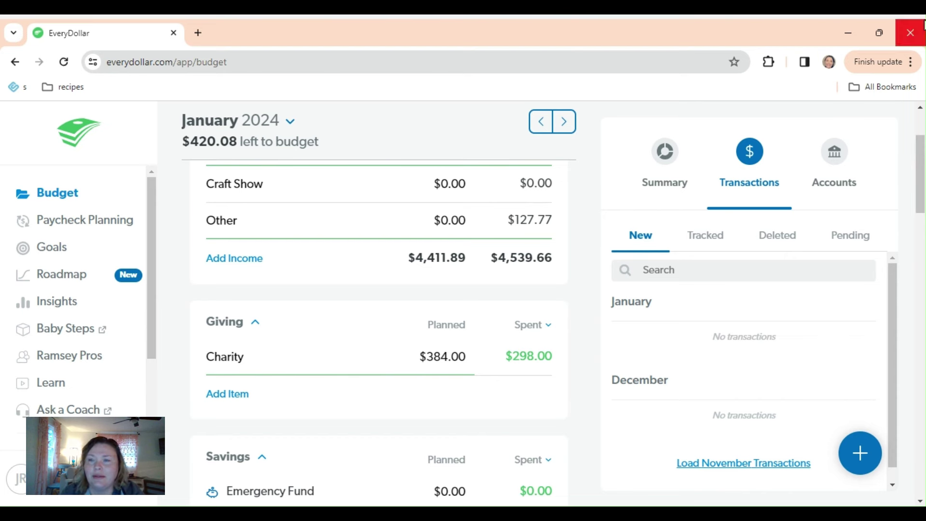
{"action": "left_click", "coordinate": [920, 108]}
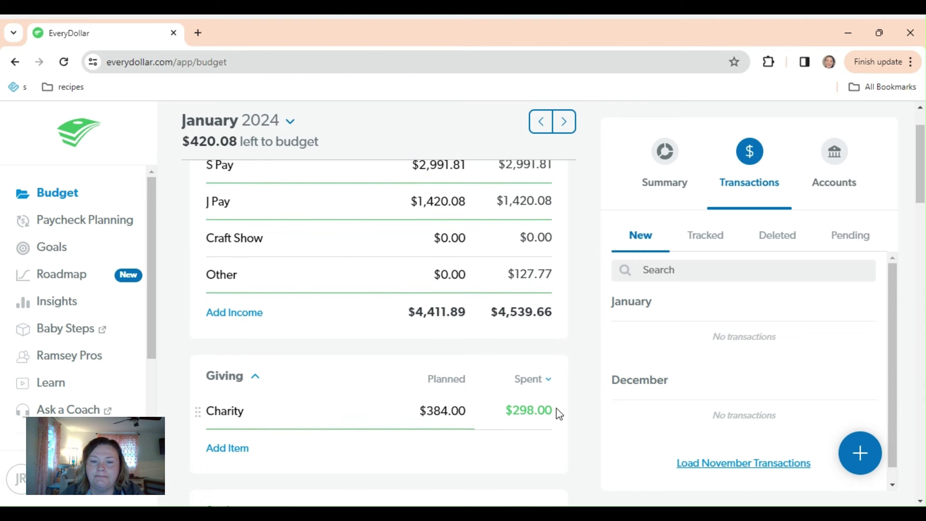
{"action": "left_click", "coordinate": [223, 411]}
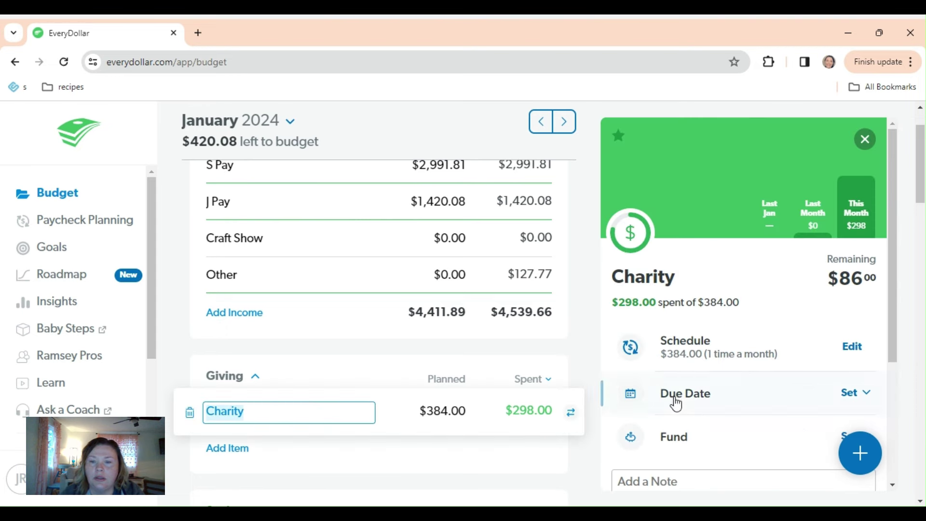
{"action": "left_click", "coordinate": [860, 458]}
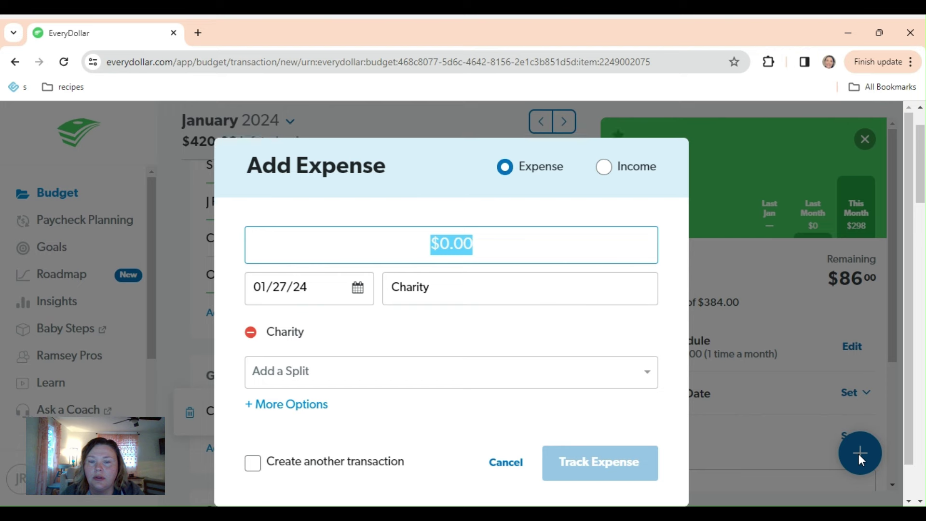
{"action": "type", "text": "142.00"}
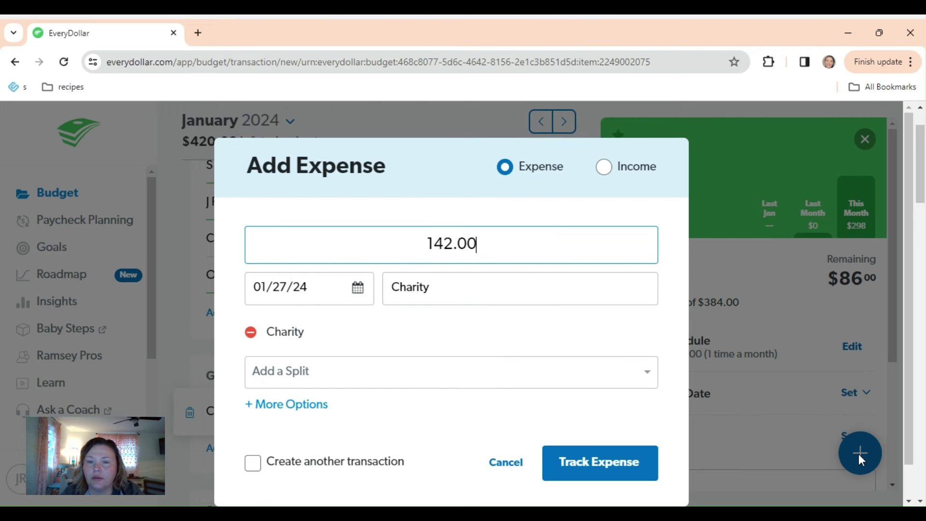
{"action": "left_click", "coordinate": [629, 407]}
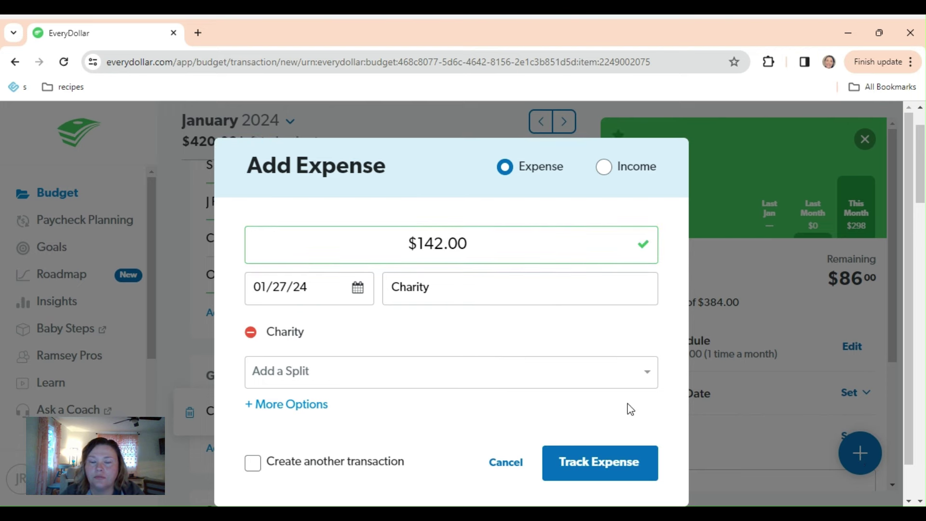
{"action": "left_click", "coordinate": [624, 467]}
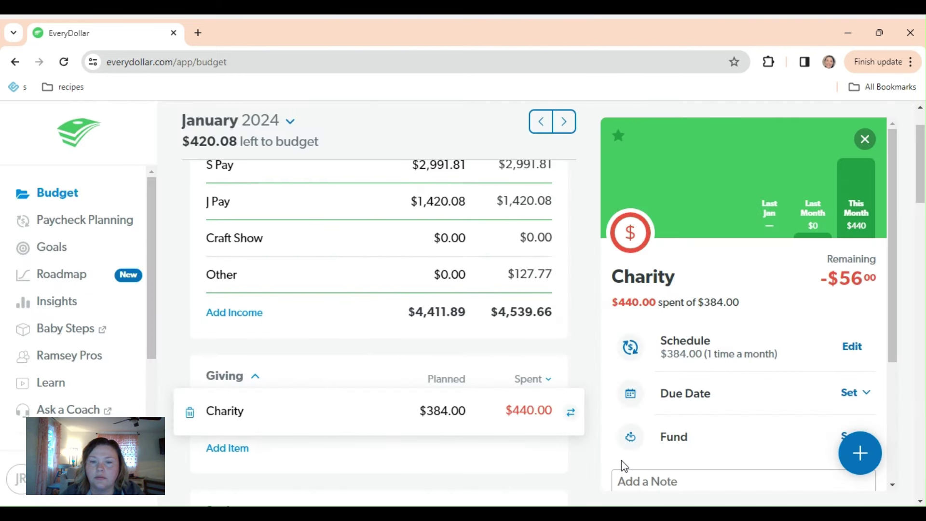
- Set the planned amount of the Charity item to $440
{"action": "left_click", "coordinate": [440, 411]}
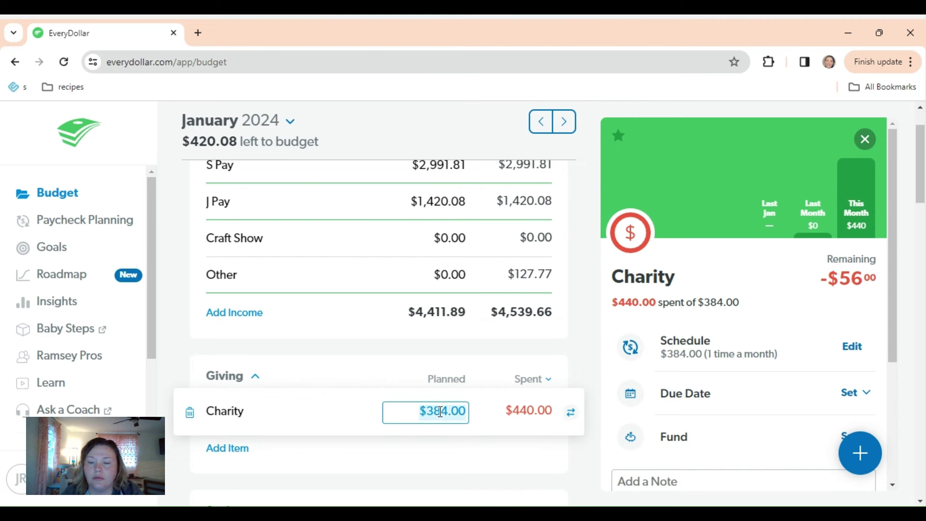
{"action": "type", "text": "440"}
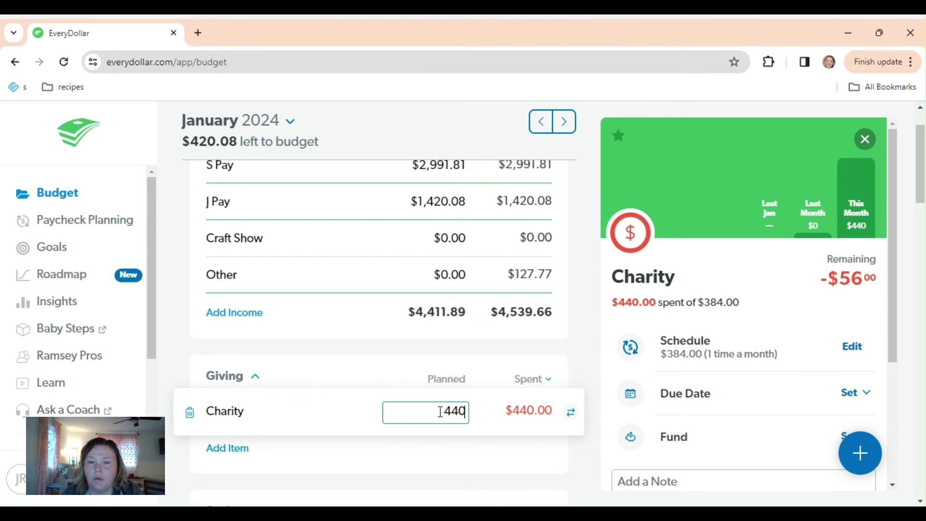
{"action": "left_click", "coordinate": [386, 360]}
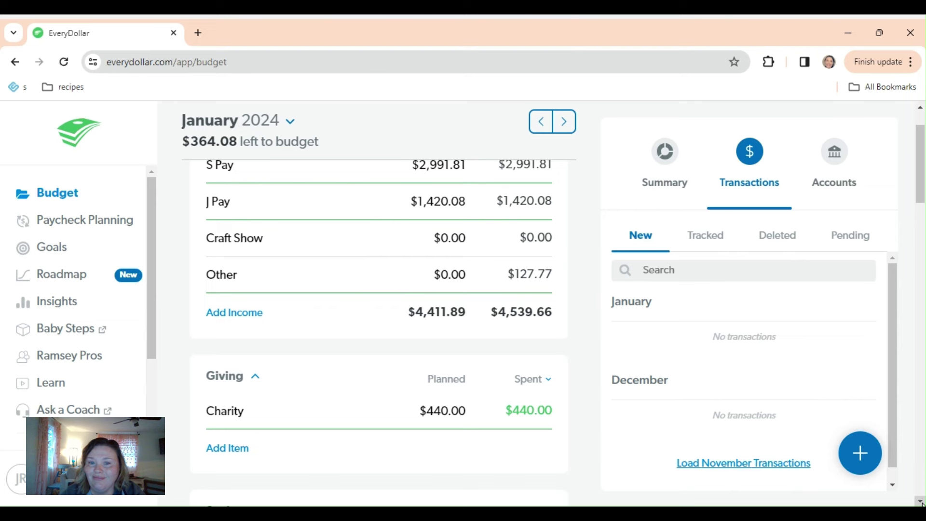
- Set the planned amount of Taxes under Bills & Subscriptions to $207.00 and switch the spent column to remaining amounts
{"action": "scroll", "coordinate": [920, 502], "scroll_direction": "down", "scroll_amount": 5}
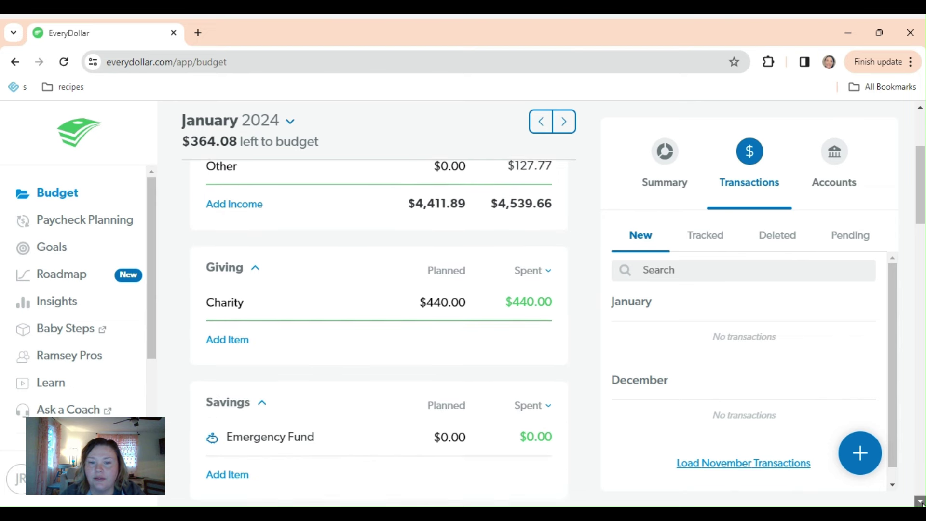
{"action": "scroll", "coordinate": [920, 501], "scroll_direction": "down", "scroll_amount": 5}
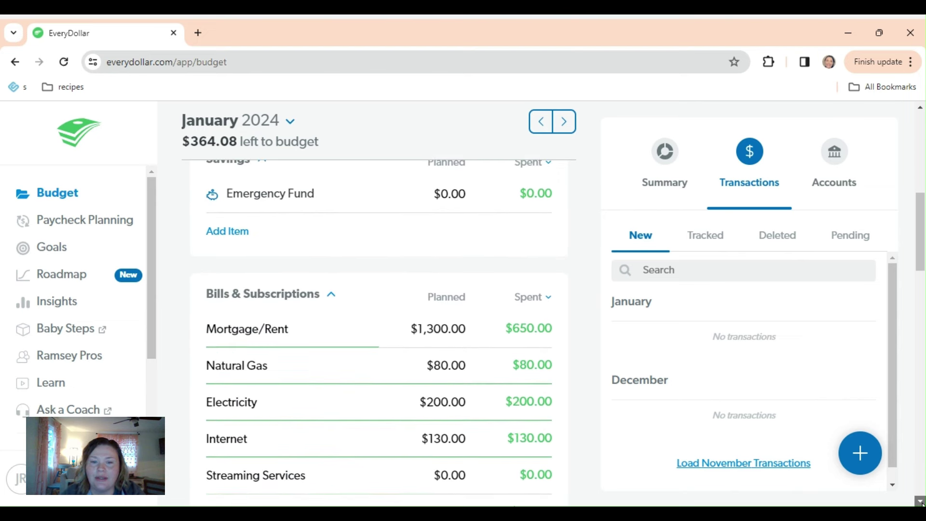
{"action": "scroll", "coordinate": [920, 501], "scroll_direction": "down", "scroll_amount": 3}
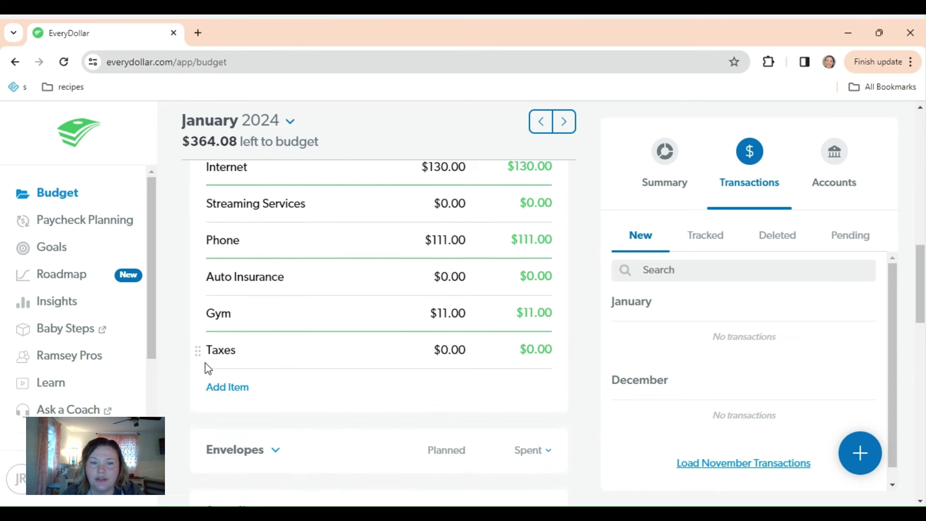
{"action": "left_click", "coordinate": [465, 349]}
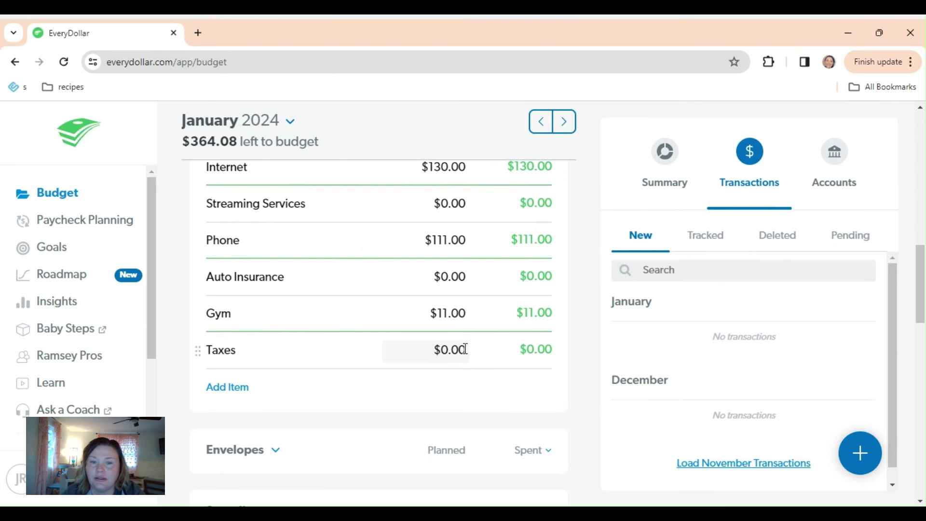
{"action": "type", "text": "207"}
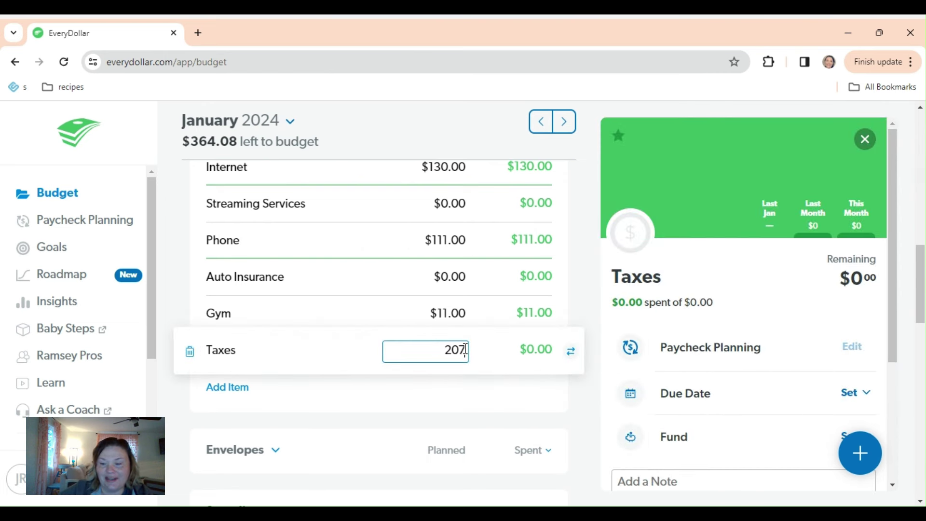
{"action": "type", "text": ".00"}
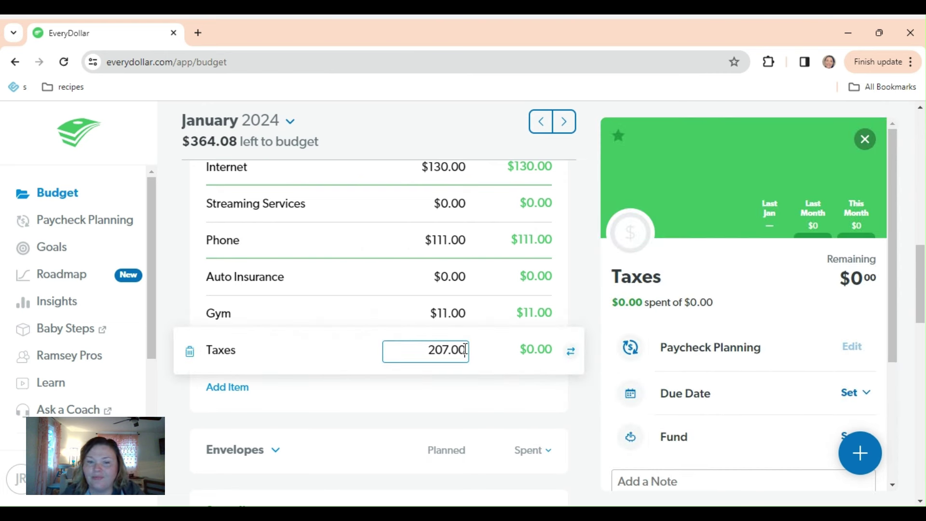
{"action": "key", "text": "Return"}
{"action": "left_click", "coordinate": [529, 357]}
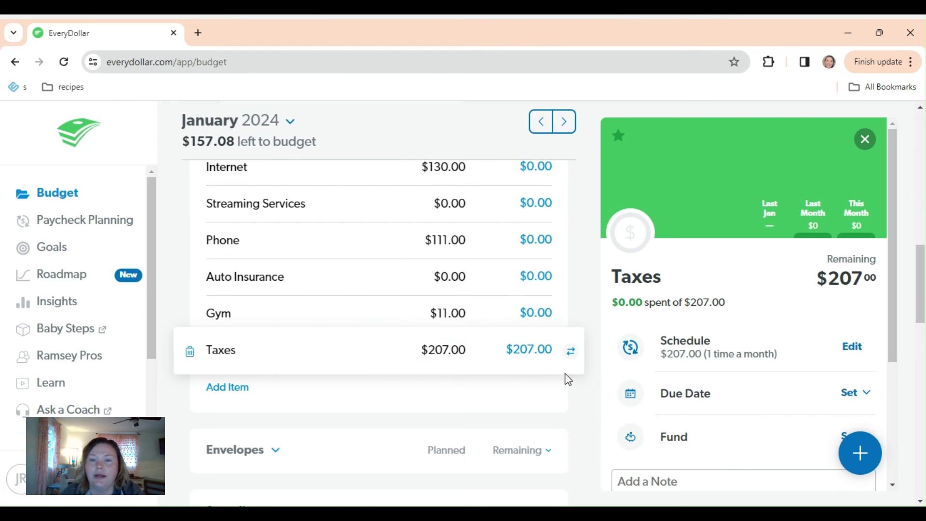
{"action": "left_click", "coordinate": [601, 384]}
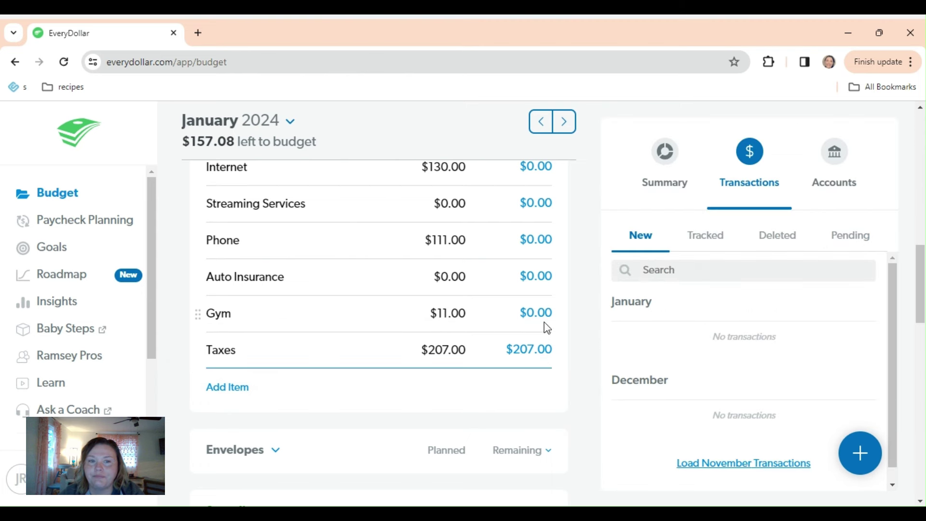
- Record a $650.00 expense against the Mortgage/Rent item in Bills & Subscriptions
{"action": "left_click", "coordinate": [919, 502]}
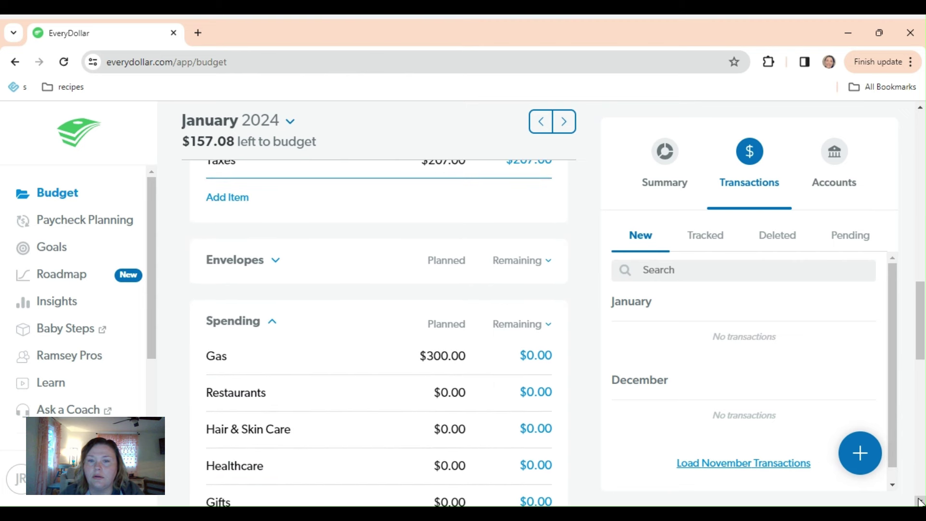
{"action": "left_click", "coordinate": [919, 502]}
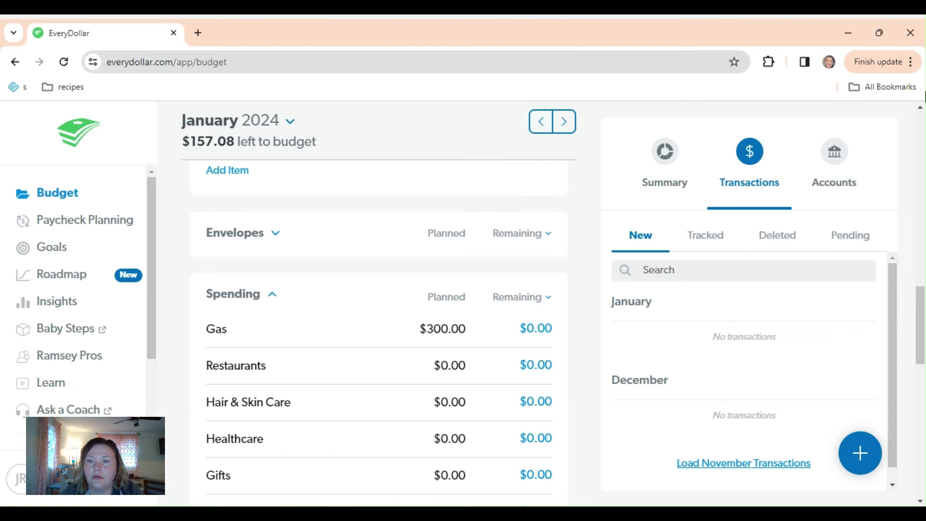
{"action": "left_click", "coordinate": [919, 112]}
{"action": "left_click", "coordinate": [920, 112]}
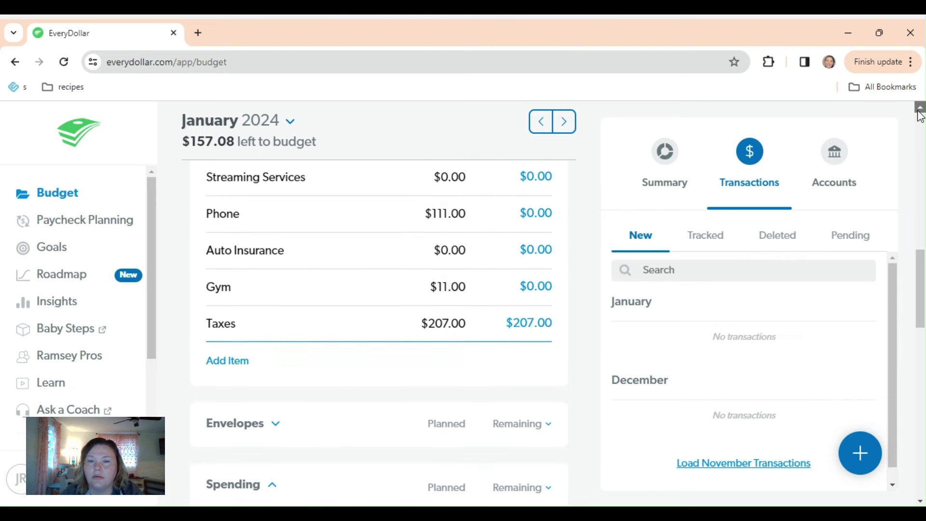
{"action": "left_click", "coordinate": [920, 112]}
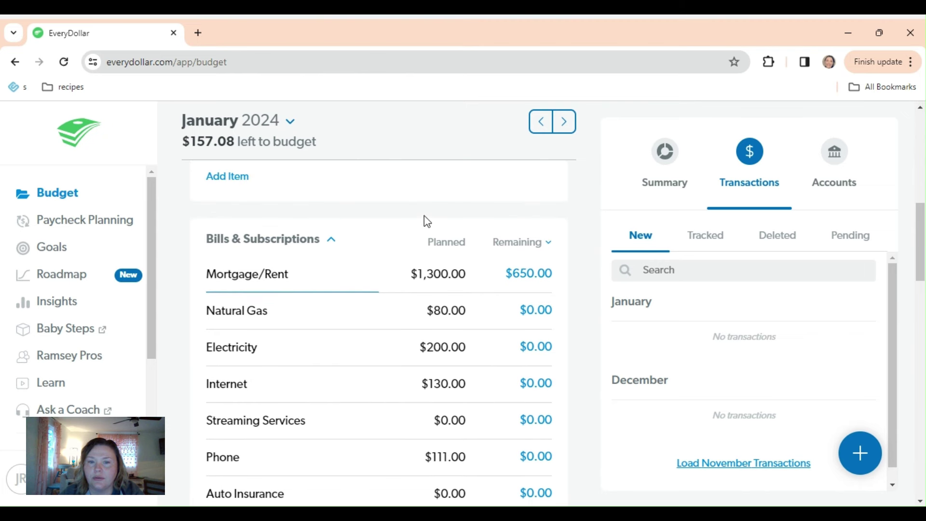
{"action": "left_click", "coordinate": [199, 274]}
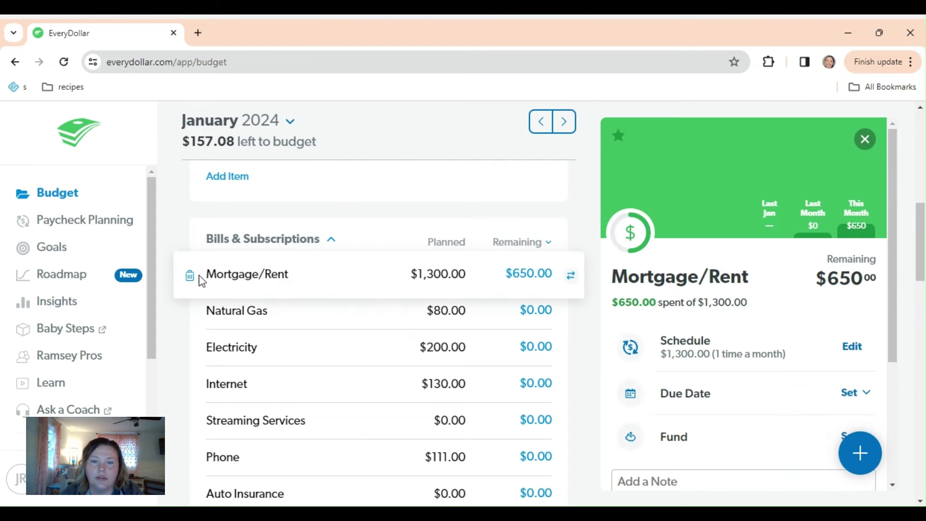
{"action": "left_click", "coordinate": [858, 451]}
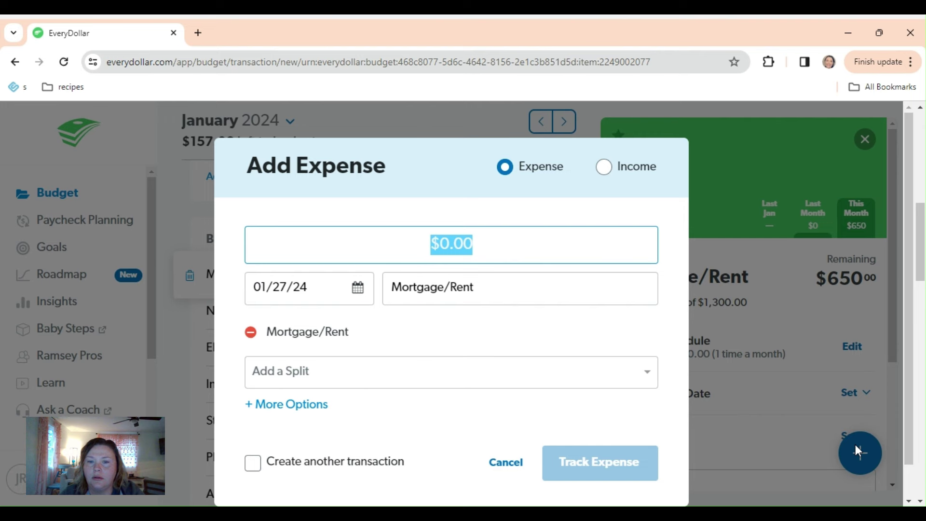
{"action": "type", "text": "65.00"}
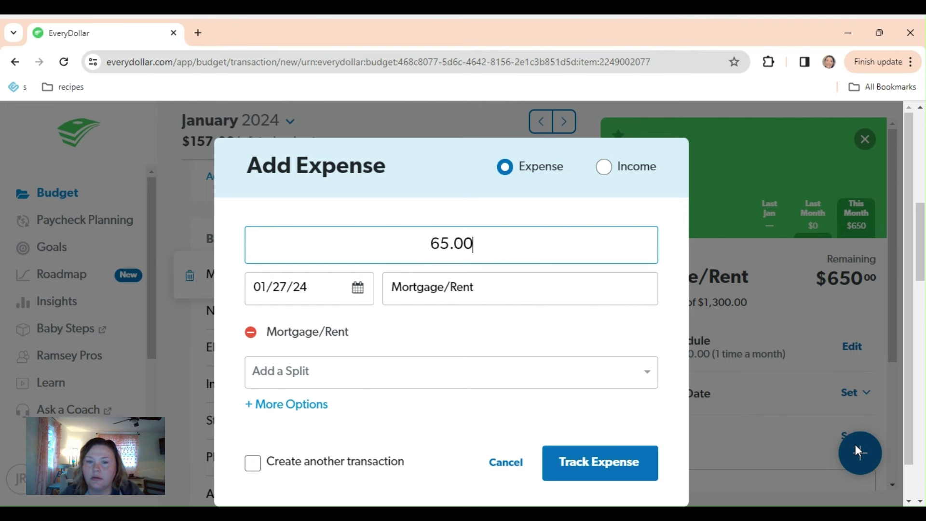
{"action": "key", "text": "BackSpace"}
{"action": "key", "text": "BackSpace"}
{"action": "key", "text": "BackSpace"}
{"action": "type", "text": "0.00"}
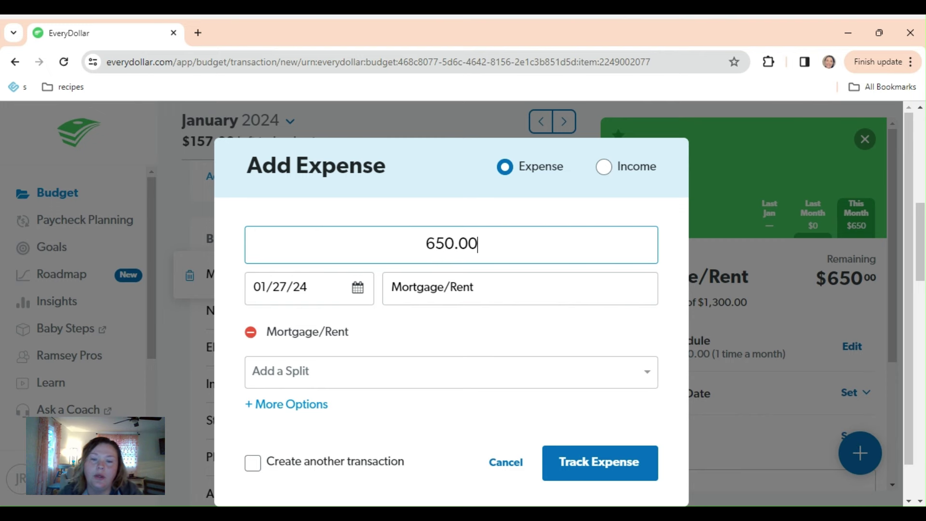
{"action": "left_click", "coordinate": [665, 410]}
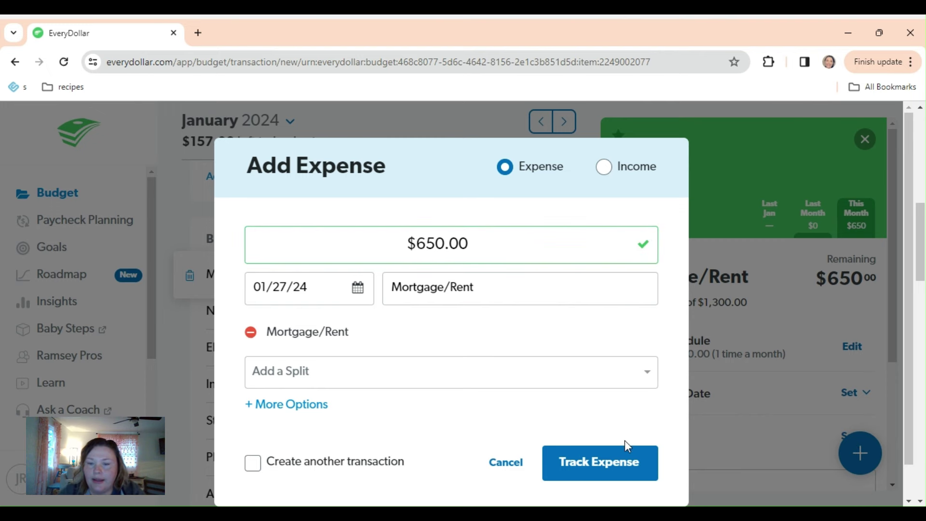
{"action": "left_click", "coordinate": [627, 467]}
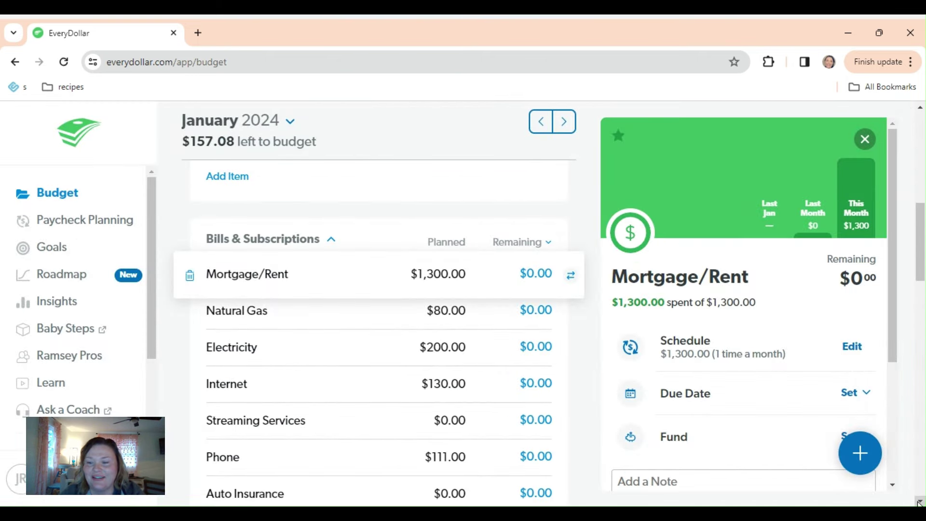
- Record a $207.00 expense against the Taxes item in Bills & Subscriptions
{"action": "scroll", "coordinate": [919, 502], "scroll_direction": "down", "scroll_amount": 5}
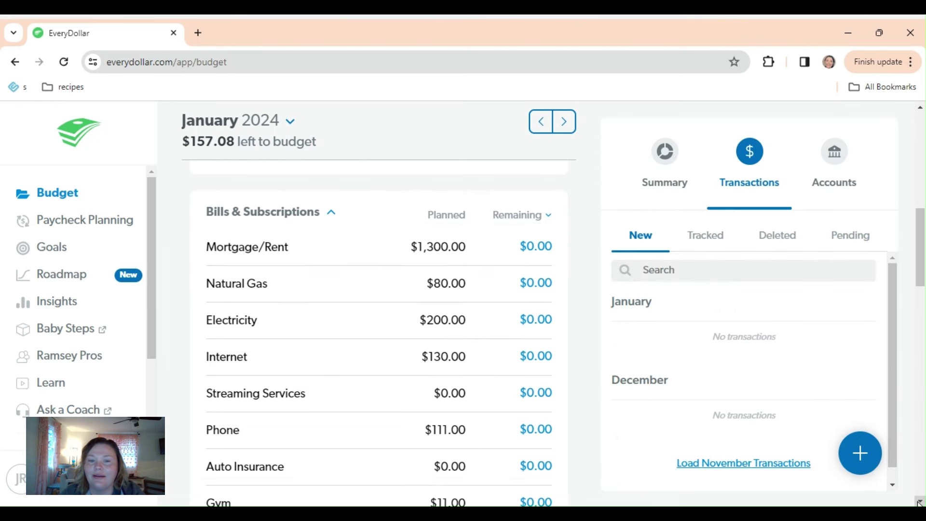
{"action": "scroll", "coordinate": [919, 502], "scroll_direction": "down", "scroll_amount": 2}
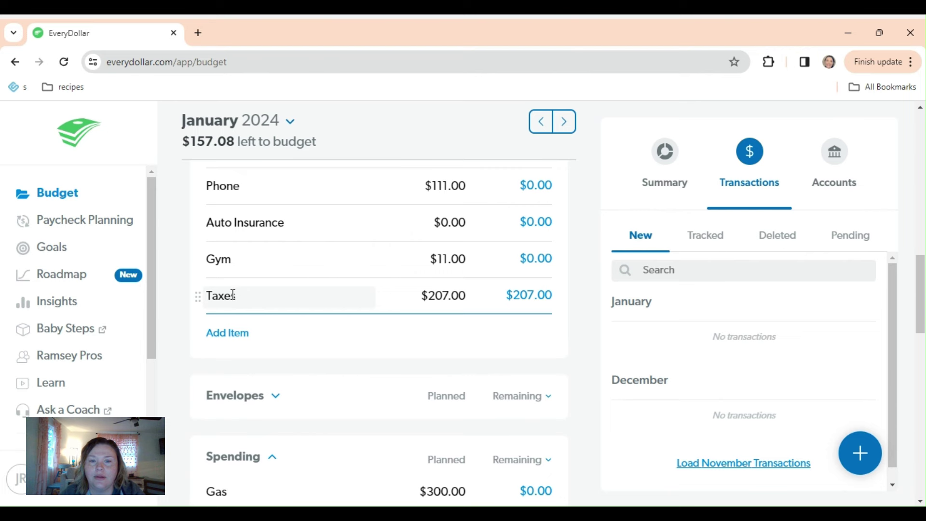
{"action": "left_click", "coordinate": [199, 299]}
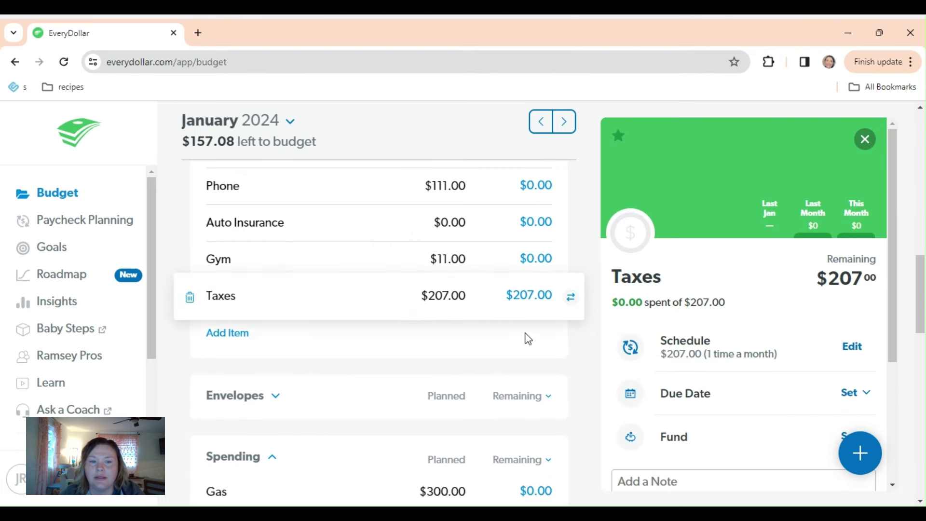
{"action": "left_click", "coordinate": [860, 453]}
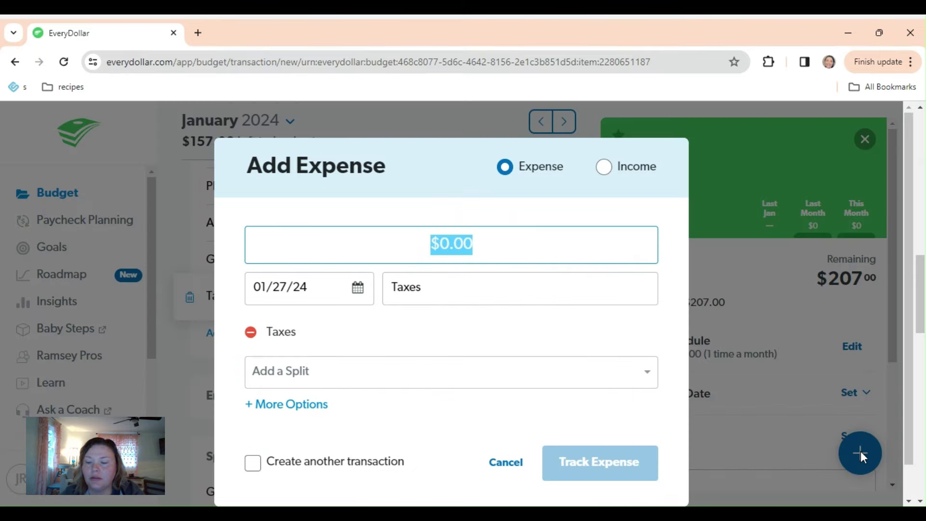
{"action": "type", "text": "207.00"}
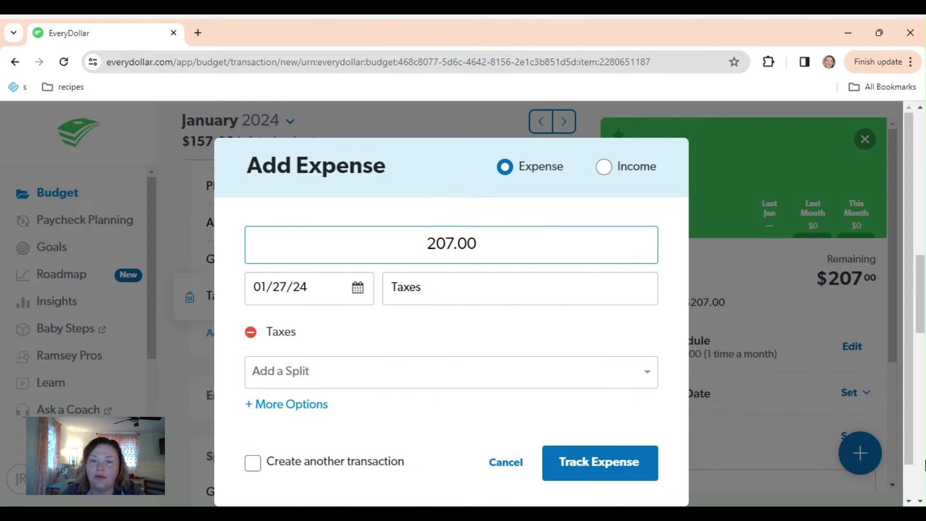
{"action": "key", "text": "Tab"}
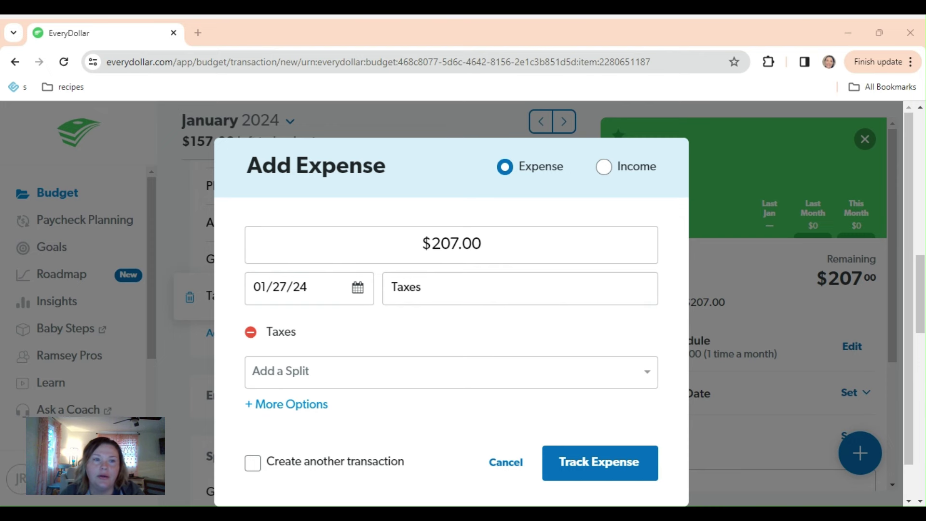
{"action": "left_click", "coordinate": [619, 463]}
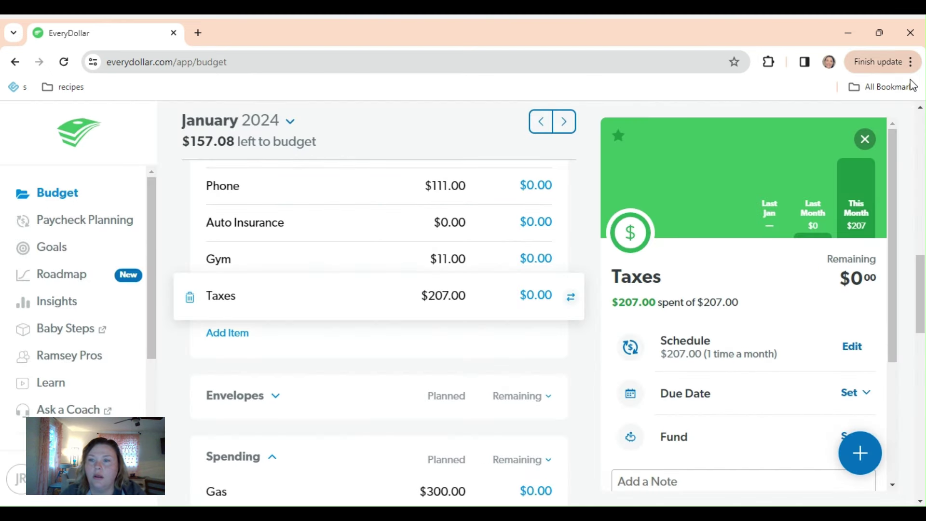
- Review the planned and received, remaining or paid amounts in every January budget group from Income through Debt
{"action": "scroll", "coordinate": [921, 112], "scroll_direction": "up", "scroll_amount": 8}
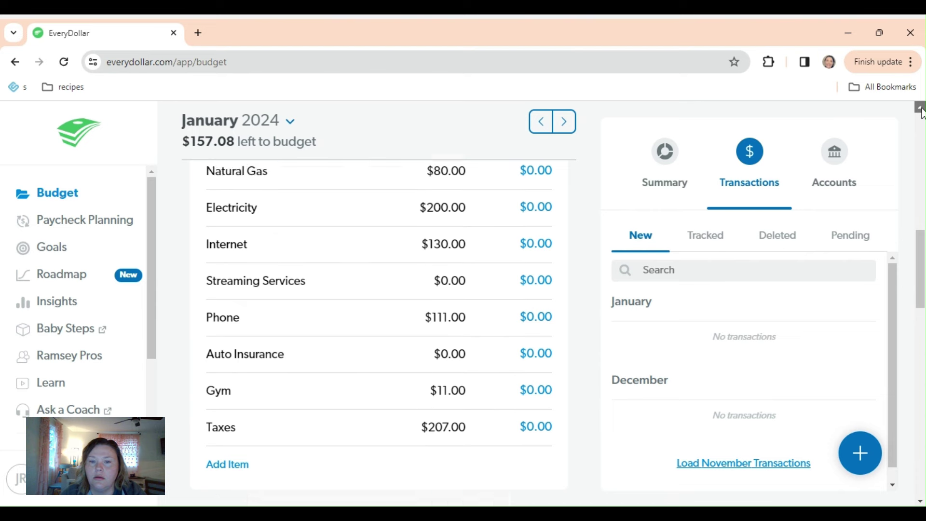
{"action": "scroll", "coordinate": [921, 112], "scroll_direction": "up", "scroll_amount": 6}
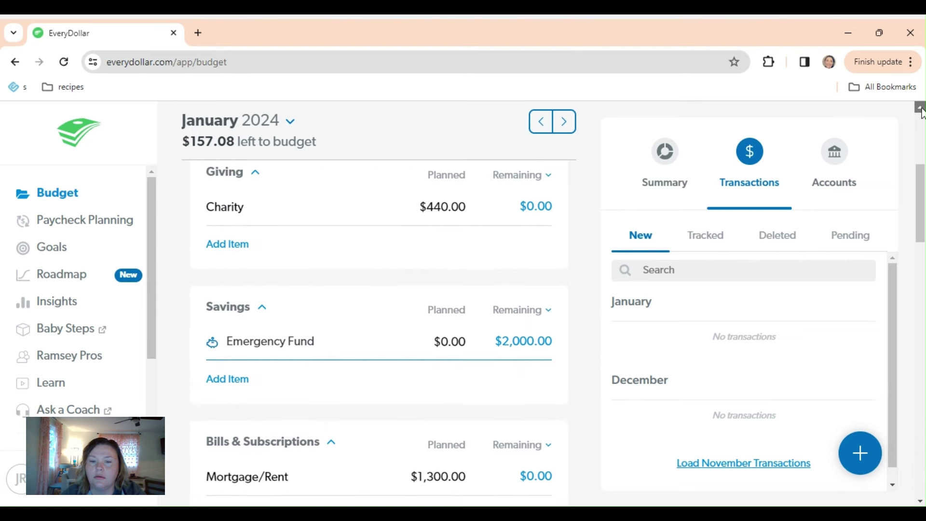
{"action": "scroll", "coordinate": [921, 112], "scroll_direction": "up", "scroll_amount": 1}
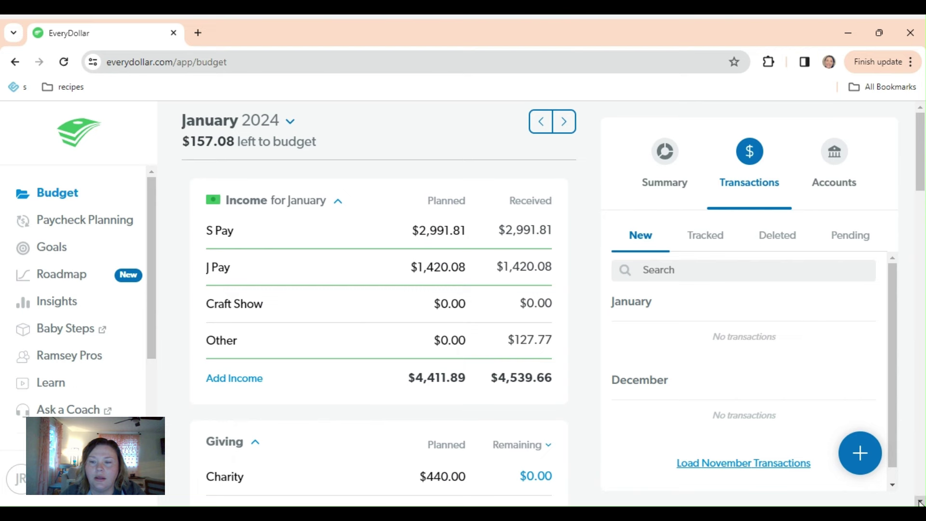
{"action": "scroll", "coordinate": [919, 503], "scroll_direction": "down", "scroll_amount": 5}
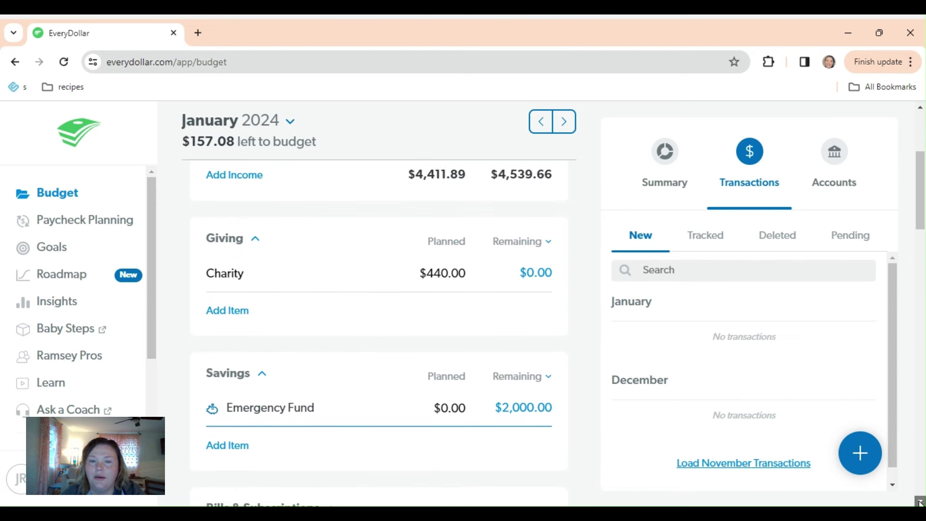
{"action": "scroll", "coordinate": [919, 503], "scroll_direction": "down", "scroll_amount": 1}
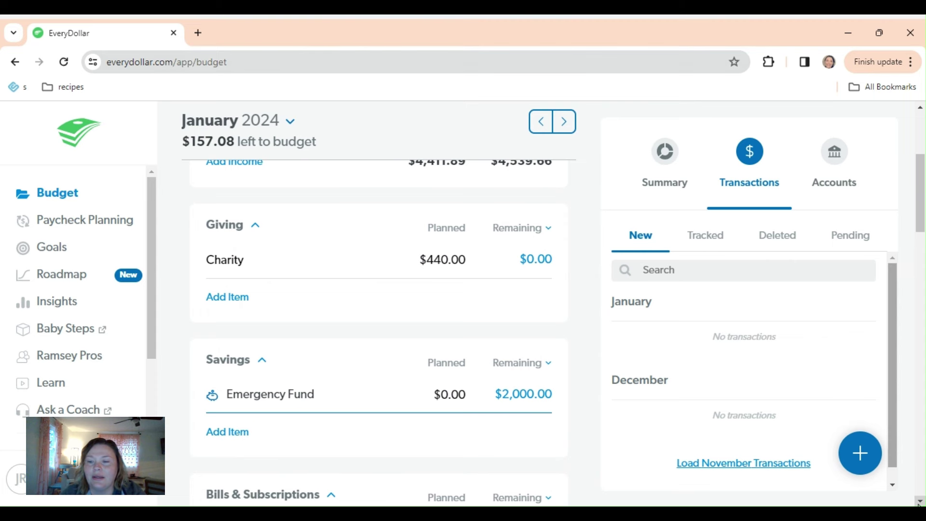
{"action": "scroll", "coordinate": [919, 502], "scroll_direction": "down", "scroll_amount": 10}
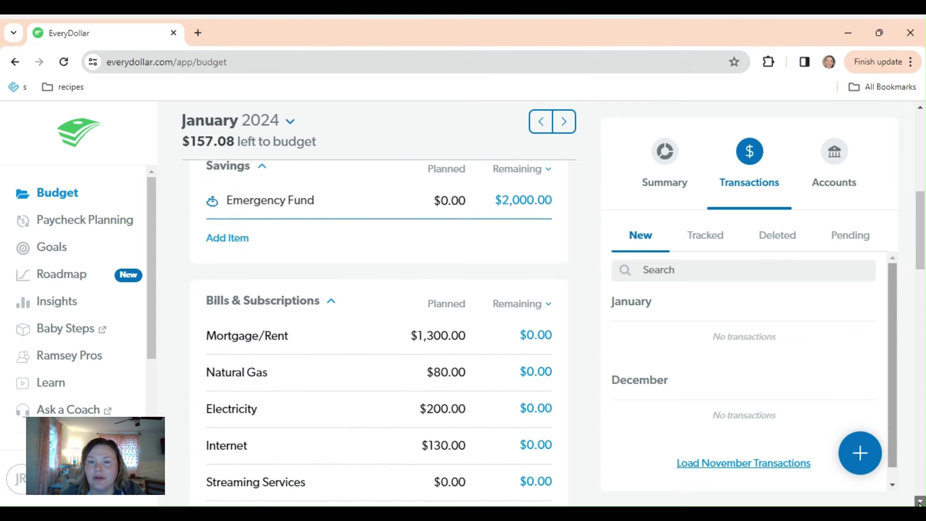
{"action": "scroll", "coordinate": [919, 502], "scroll_direction": "down", "scroll_amount": 1}
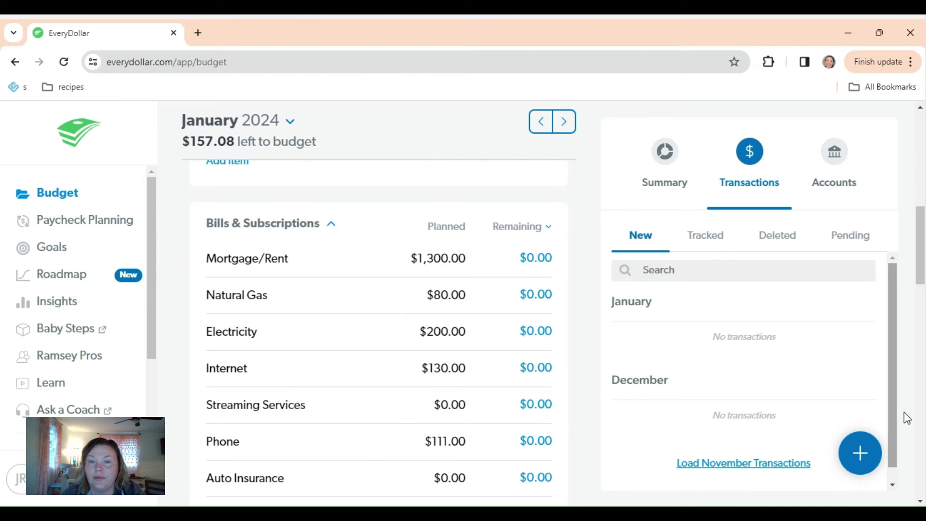
{"action": "scroll", "coordinate": [919, 502], "scroll_direction": "down", "scroll_amount": 10}
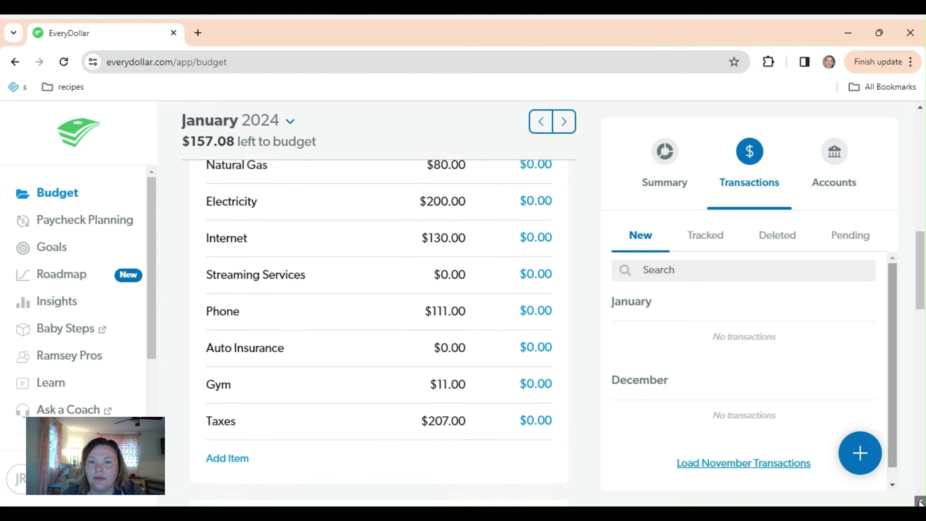
{"action": "scroll", "coordinate": [920, 502], "scroll_direction": "down", "scroll_amount": 8}
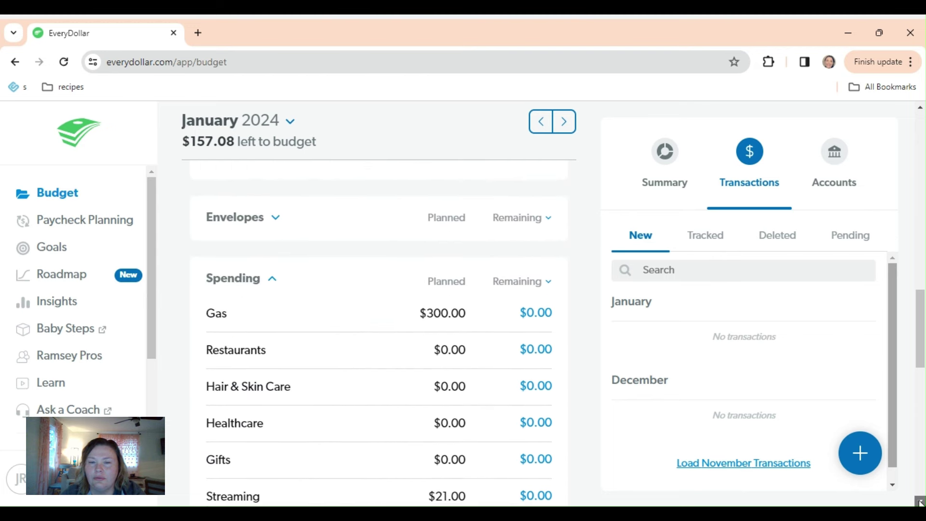
{"action": "scroll", "coordinate": [919, 503], "scroll_direction": "down", "scroll_amount": 1}
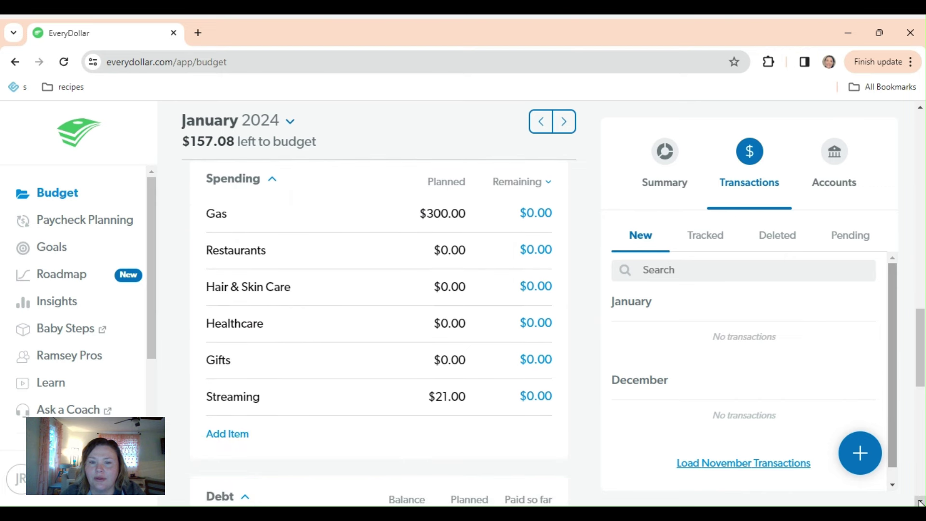
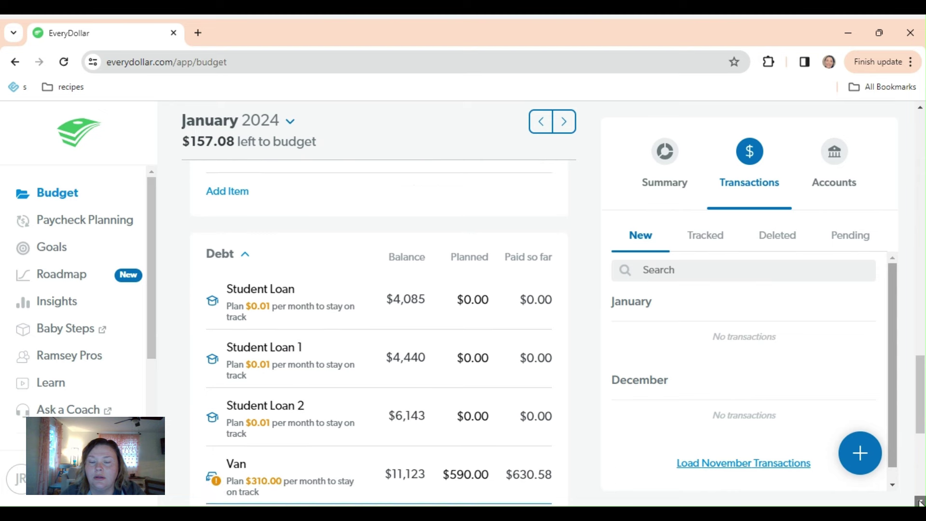
{"action": "scroll", "coordinate": [919, 502], "scroll_direction": "down", "scroll_amount": 3}
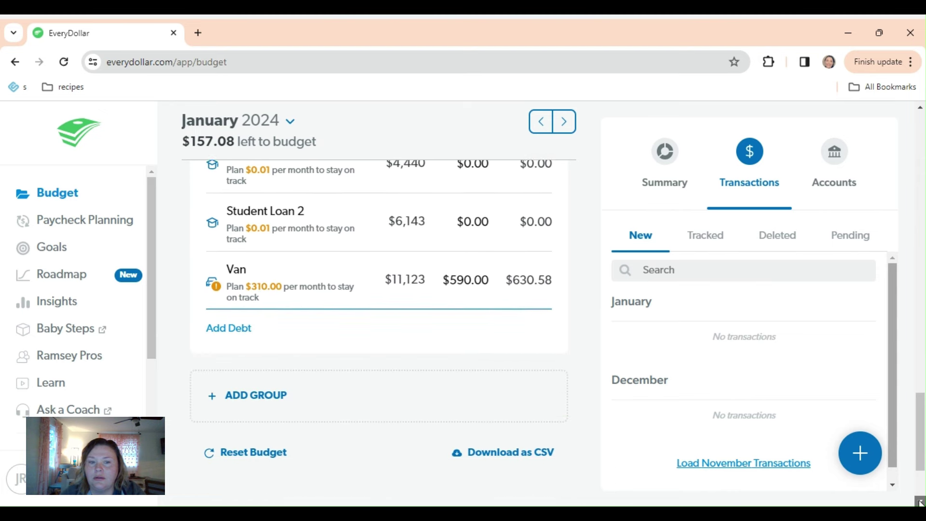
{"action": "scroll", "coordinate": [920, 502], "scroll_direction": "down", "scroll_amount": 1}
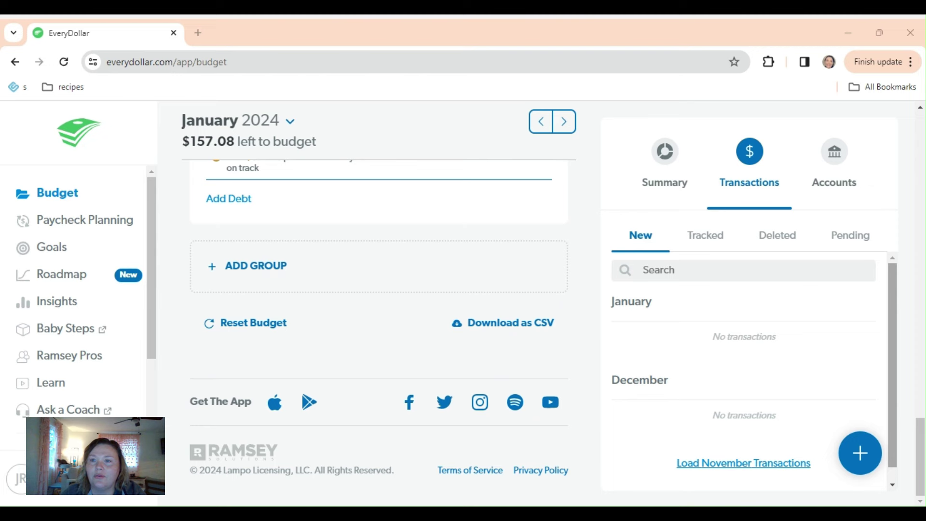
{"action": "left_click", "coordinate": [920, 108]}
{"action": "left_click_drag", "start_coordinate": [920, 108], "coordinate": [920, 107]}
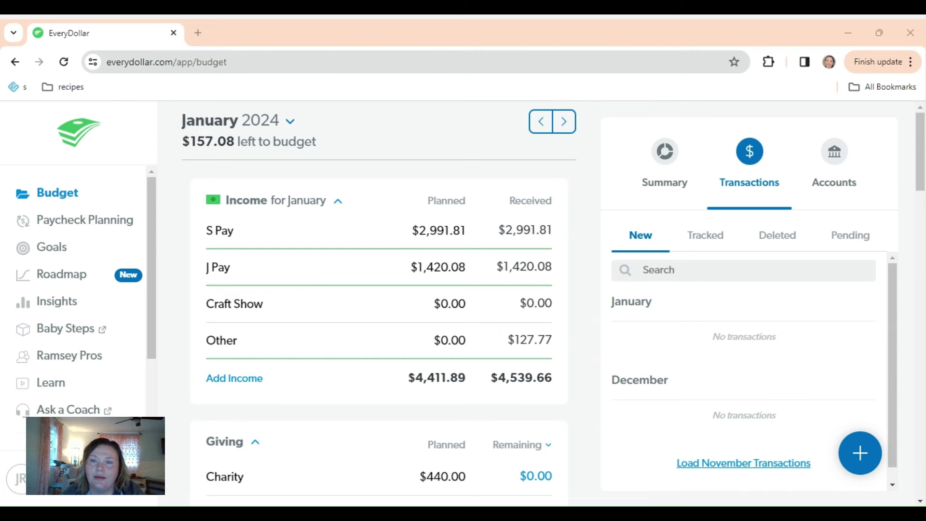
{"action": "left_click", "coordinate": [919, 502]}
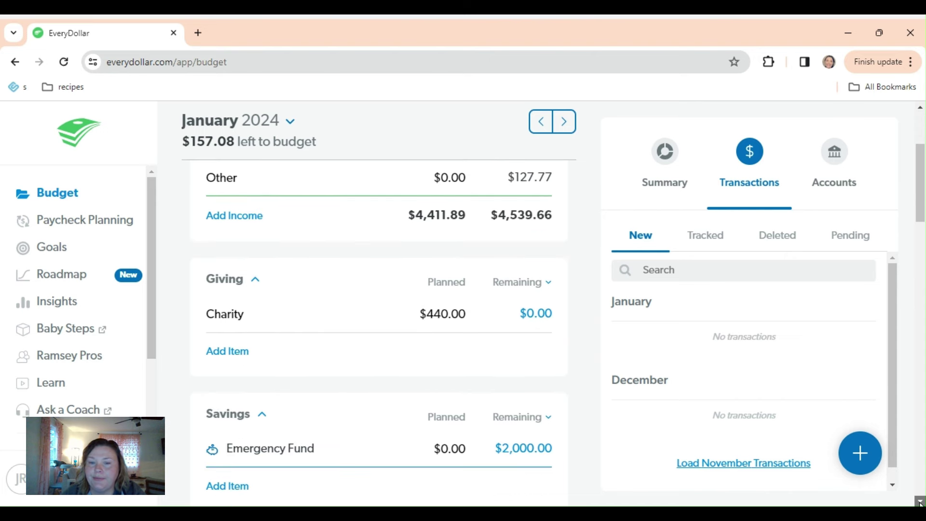
{"action": "scroll", "coordinate": [920, 502], "scroll_direction": "down", "scroll_amount": 5}
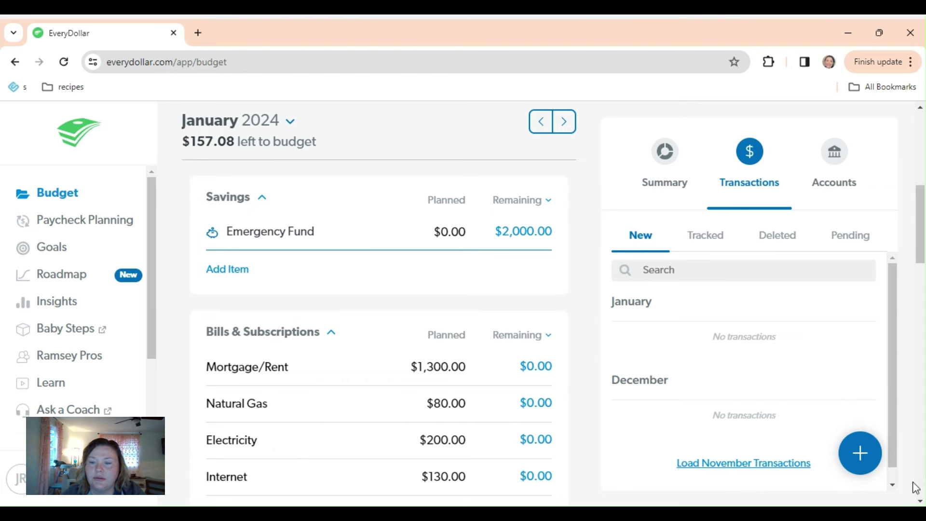
{"action": "left_click", "coordinate": [919, 501]}
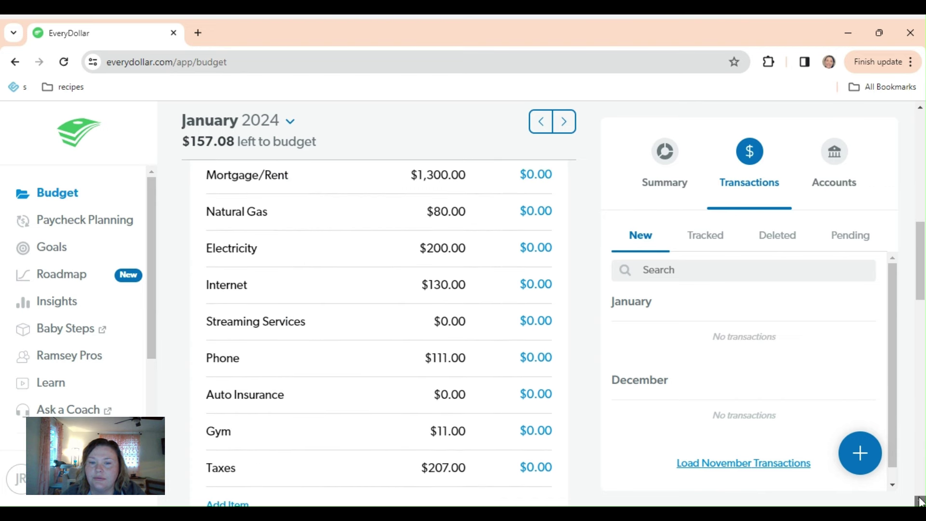
{"action": "left_click_drag", "start_coordinate": [919, 501], "coordinate": [919, 501]}
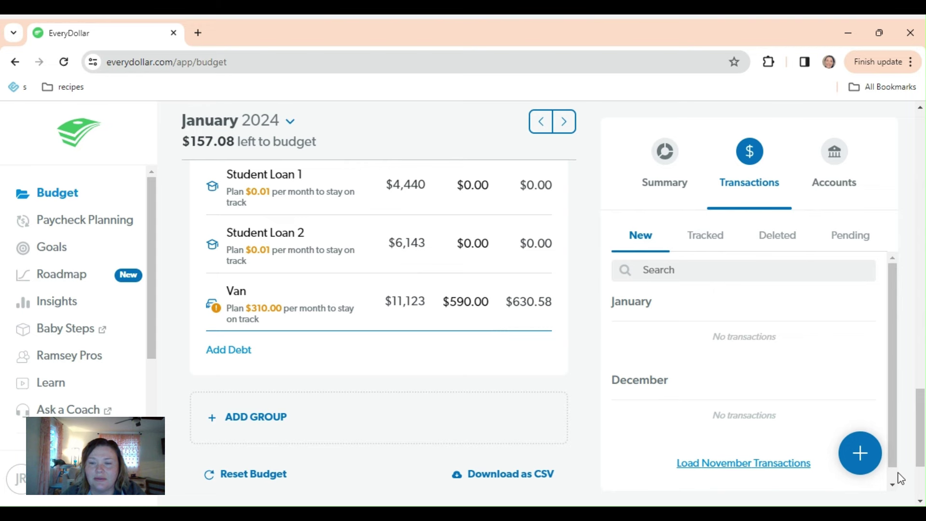
- Add a $421.08 expense without a merchant and assign it to the Van item in the Debt group
{"action": "left_click", "coordinate": [858, 457]}
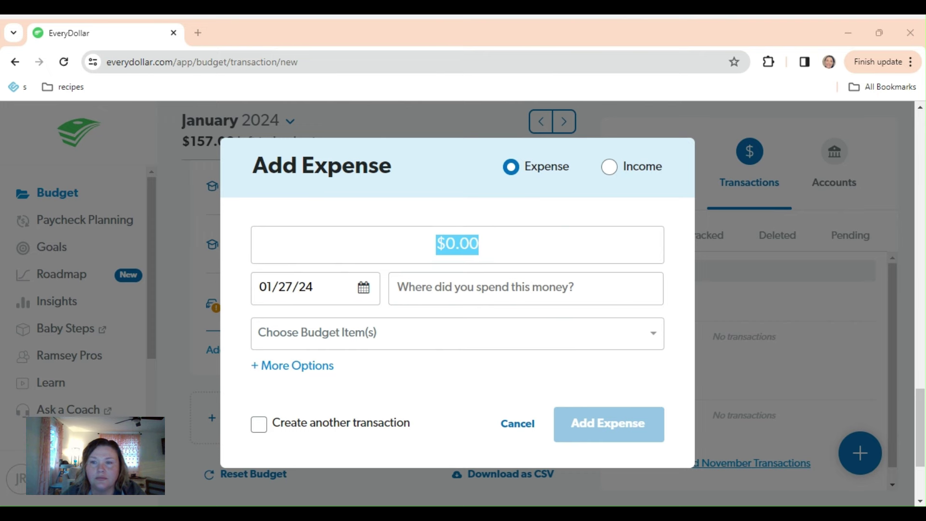
{"action": "left_click", "coordinate": [813, 54]}
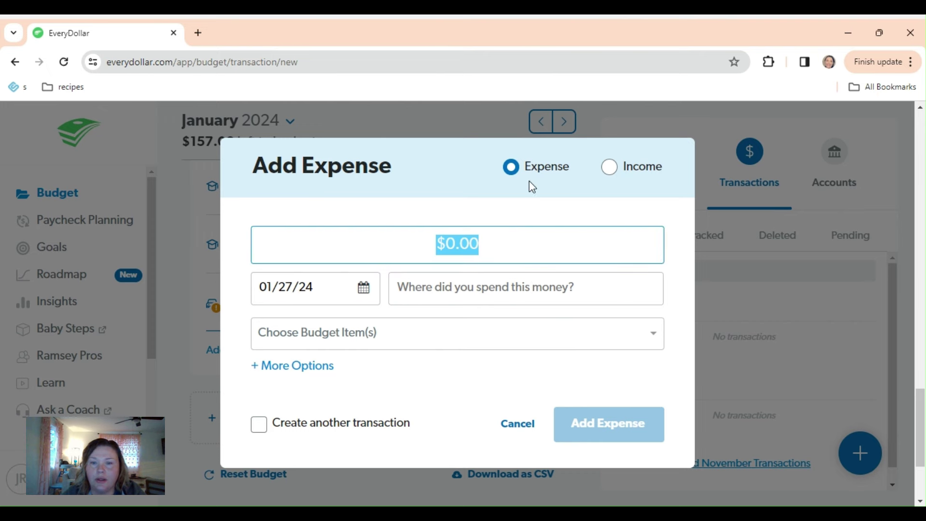
{"action": "type", "text": "421.08"}
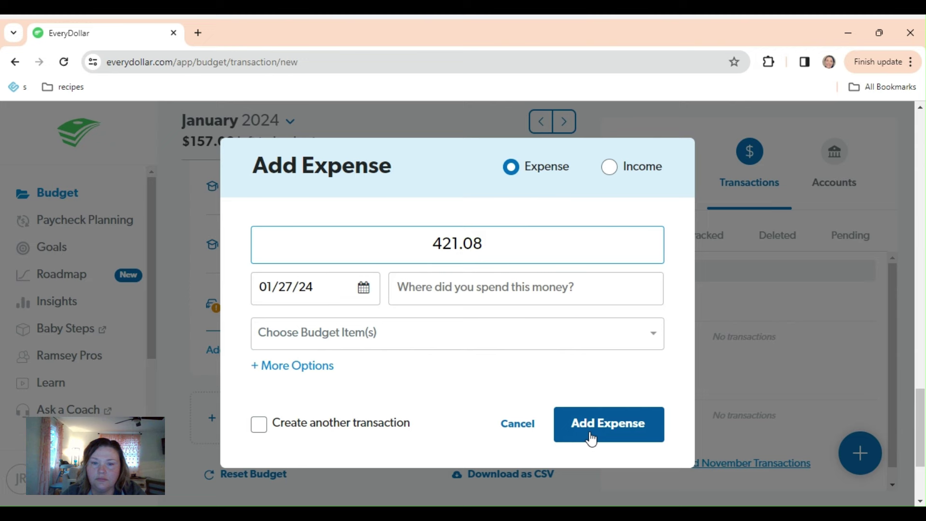
{"action": "left_click", "coordinate": [599, 429]}
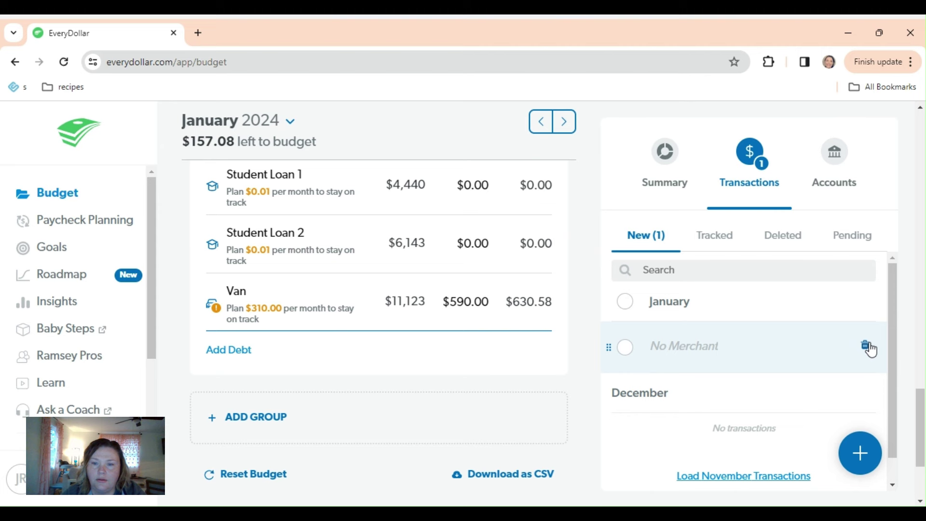
{"action": "left_click", "coordinate": [625, 351]}
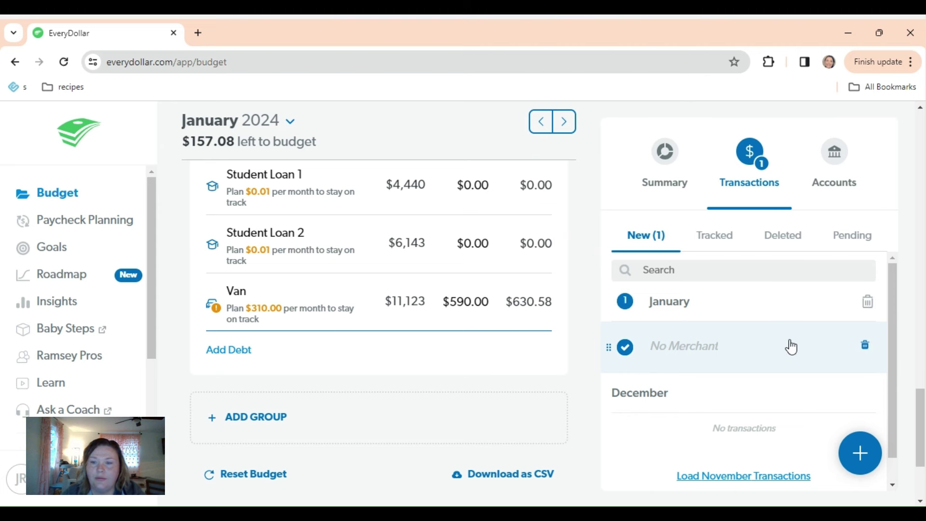
{"action": "left_click_drag", "start_coordinate": [787, 347], "coordinate": [534, 310]}
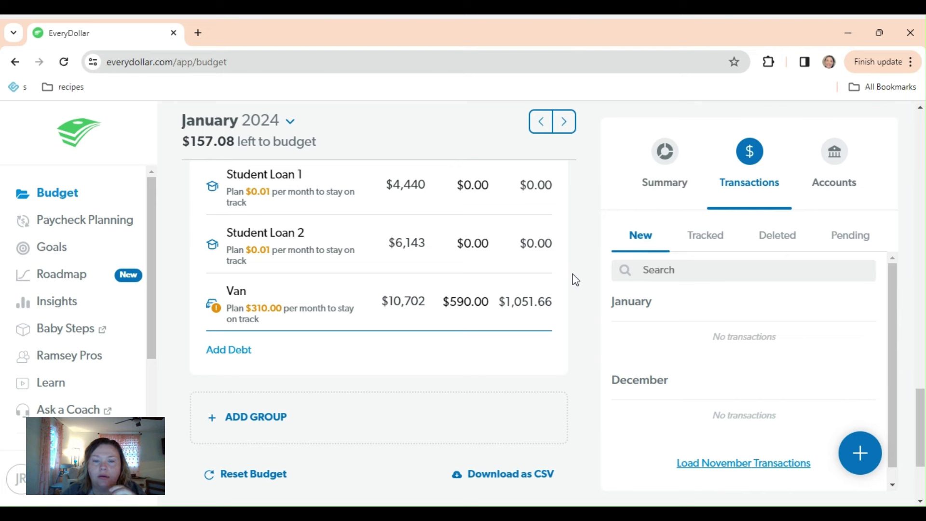
- Set the Van item's planned amount in the Debt group to $747.00
{"action": "left_click", "coordinate": [468, 313]}
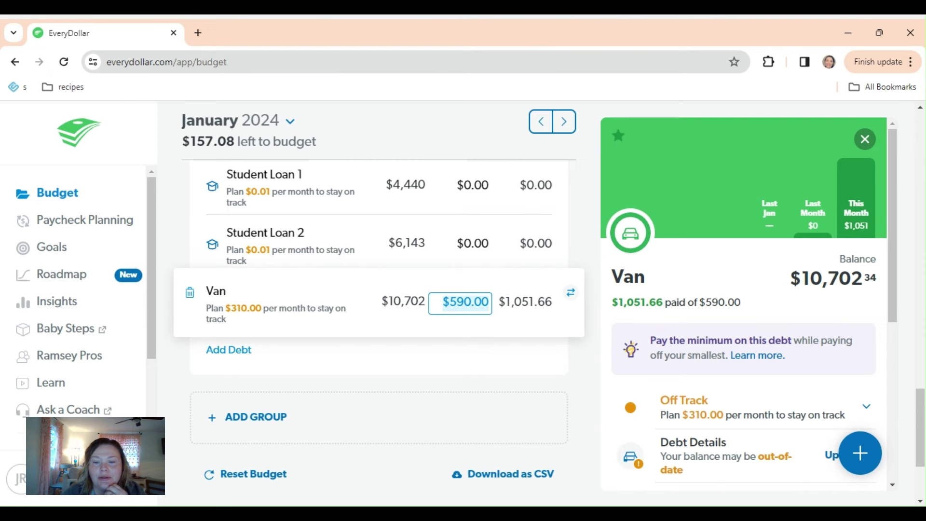
{"action": "key", "text": "alt+Tab"}
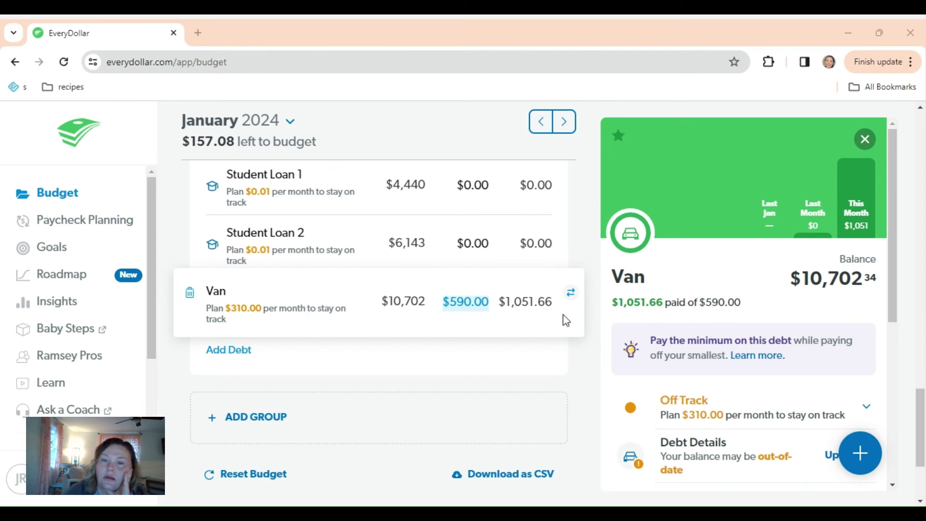
{"action": "left_click", "coordinate": [479, 301]}
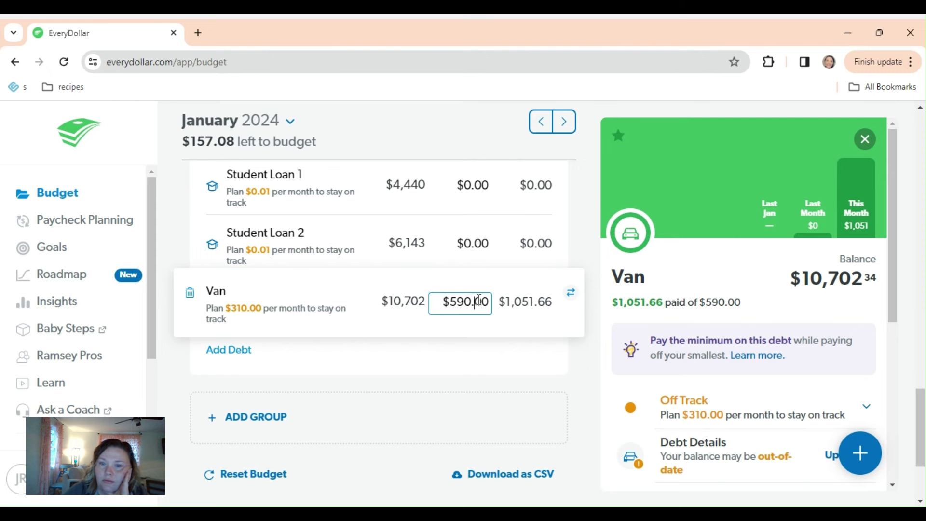
{"action": "key", "text": "BackSpace"}
{"action": "type", "text": "747"}
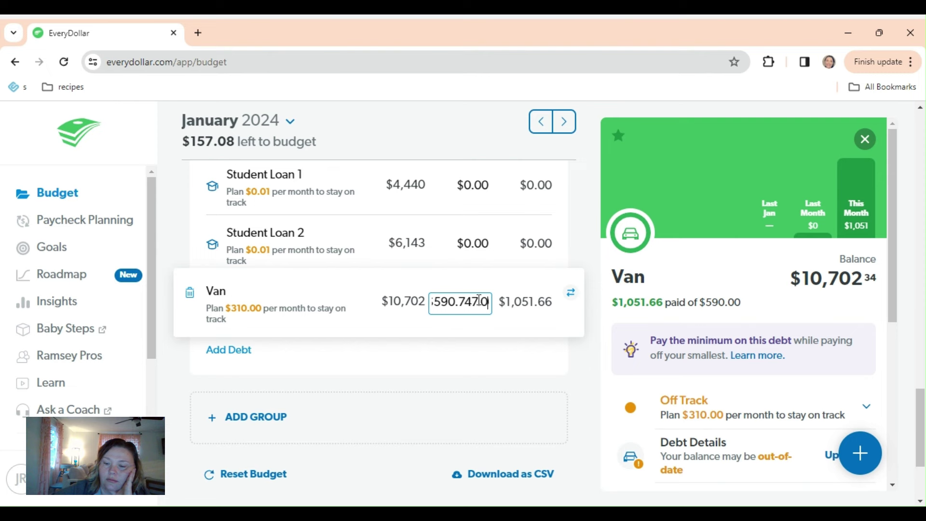
{"action": "type", "text": "0"}
{"action": "key", "text": "Left"}
{"action": "key", "text": "BackSpace"}
{"action": "key", "text": "BackSpace"}
{"action": "key", "text": "BackSpace"}
{"action": "key", "text": "BackSpace"}
{"action": "key", "text": "BackSpace"}
{"action": "key", "text": "BackSpace"}
{"action": "key", "text": "BackSpace"}
{"action": "key", "text": "BackSpace"}
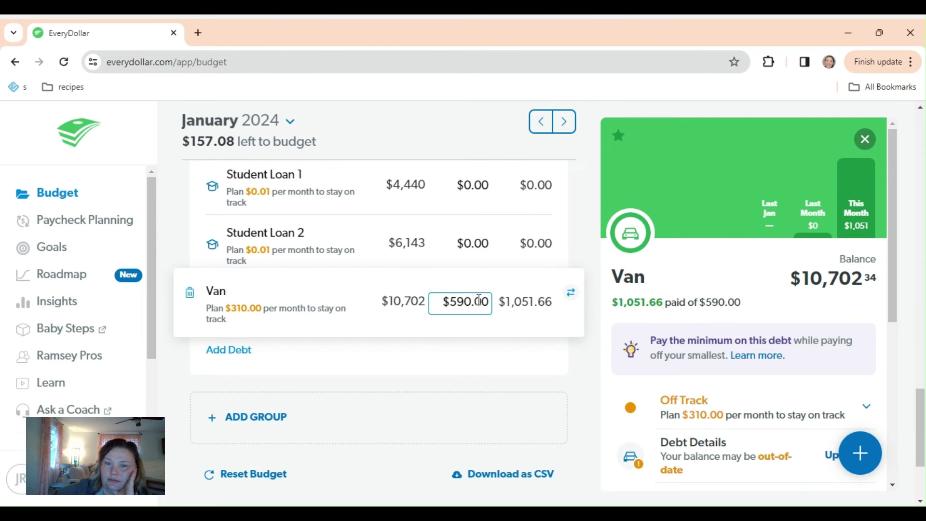
{"action": "type", "text": "747."}
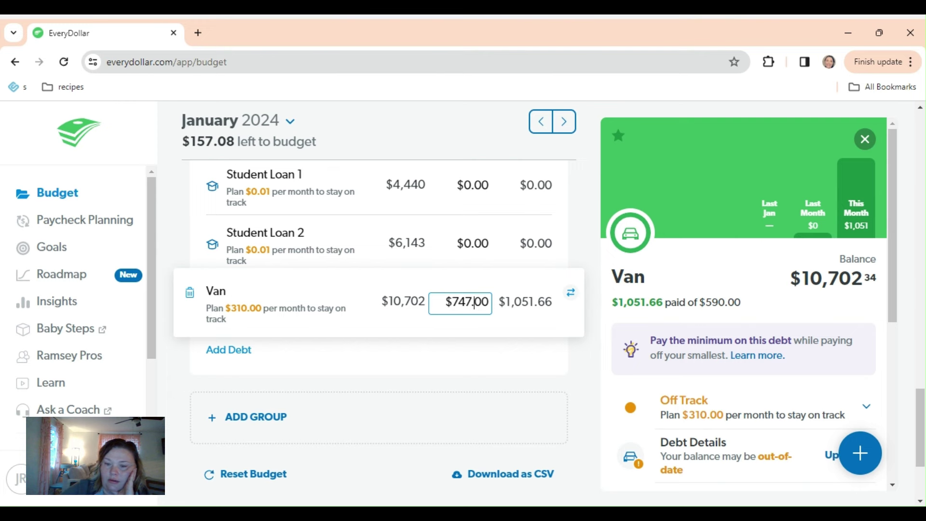
{"action": "key", "text": "Return"}
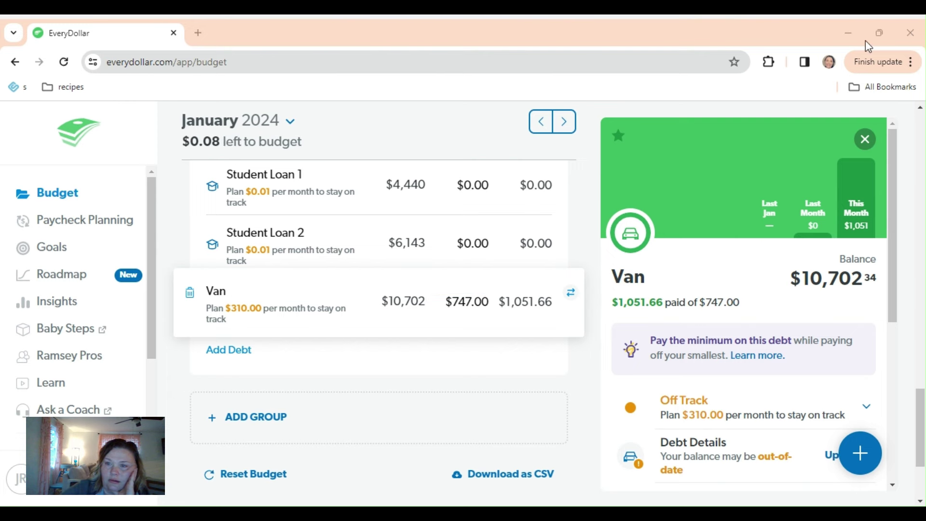
- Set the Van debt's planned amount to $747.08 so the remaining cents are also allocated
{"action": "left_click", "coordinate": [453, 304]}
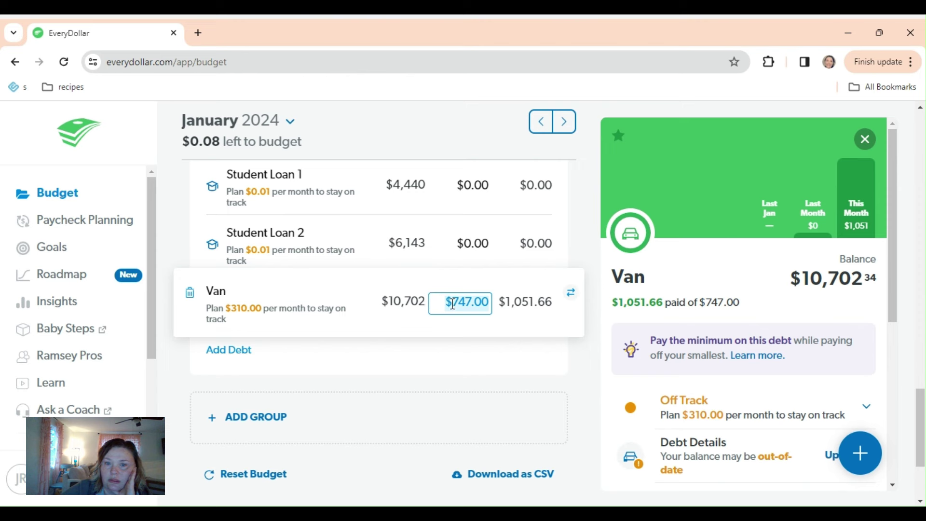
{"action": "type", "text": "747.08"}
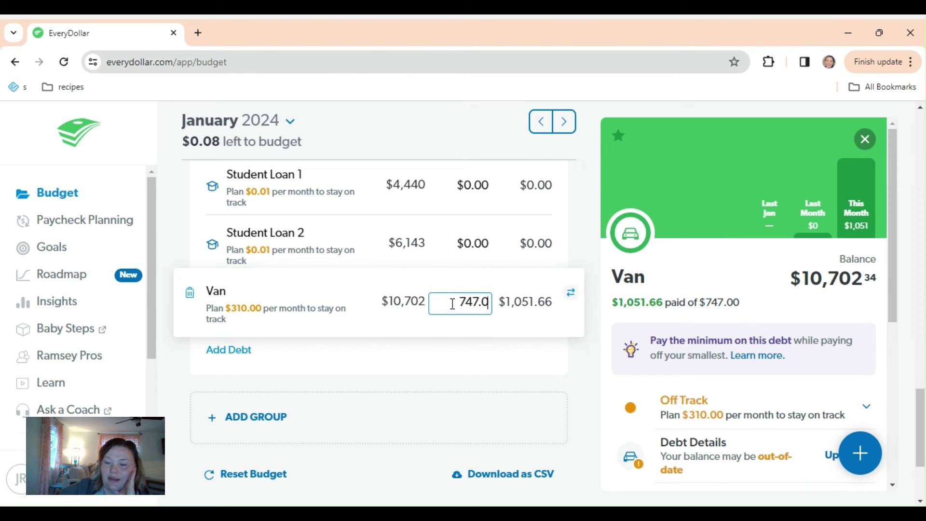
{"action": "left_click", "coordinate": [580, 358]}
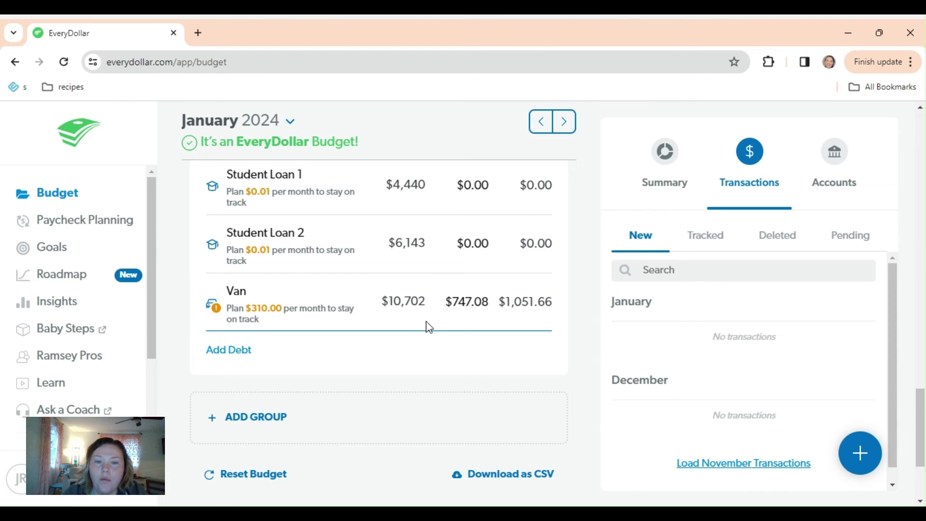
- Review the January budget from Income through Giving, Savings, Bills & Subscriptions and Spending to the Debt group's planned and paid amounts
{"action": "left_click", "coordinate": [920, 109]}
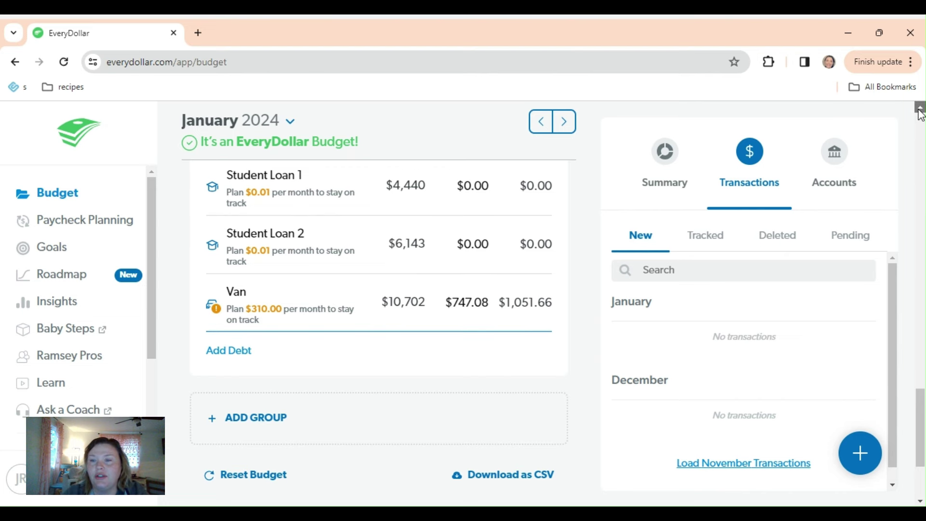
{"action": "left_click_drag", "start_coordinate": [919, 109], "coordinate": [922, 118]}
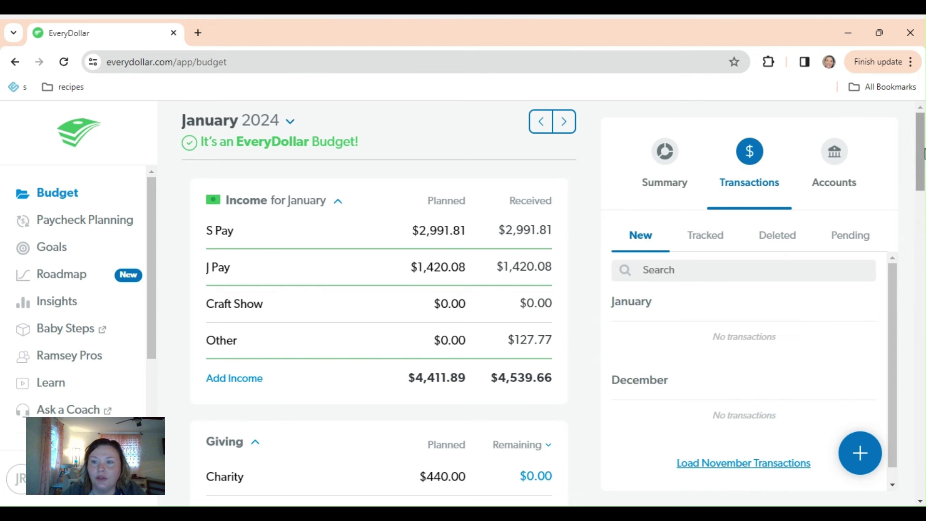
{"action": "left_click_drag", "start_coordinate": [921, 159], "coordinate": [921, 198]}
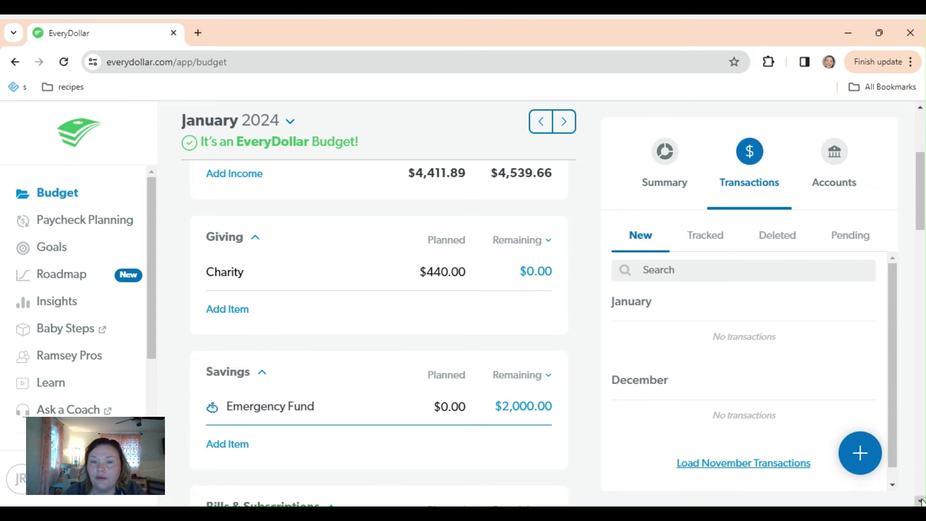
{"action": "scroll", "coordinate": [920, 502], "scroll_direction": "down", "scroll_amount": 5}
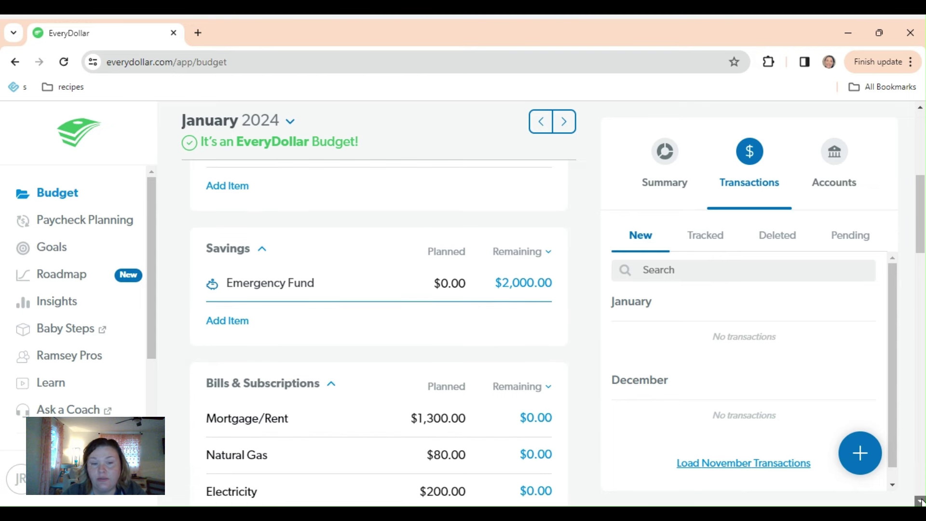
{"action": "scroll", "coordinate": [920, 502], "scroll_direction": "down", "scroll_amount": 5}
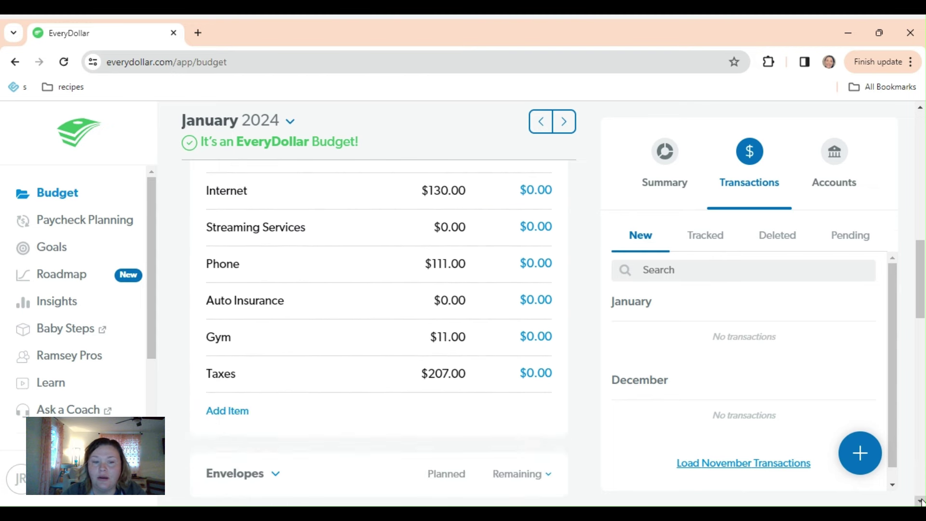
{"action": "scroll", "coordinate": [920, 502], "scroll_direction": "down", "scroll_amount": 5}
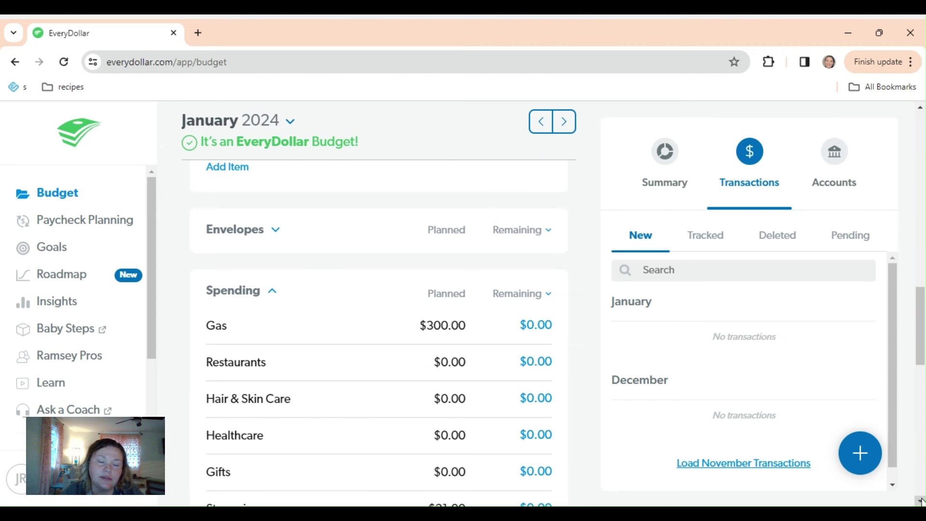
{"action": "scroll", "coordinate": [920, 502], "scroll_direction": "down", "scroll_amount": 7}
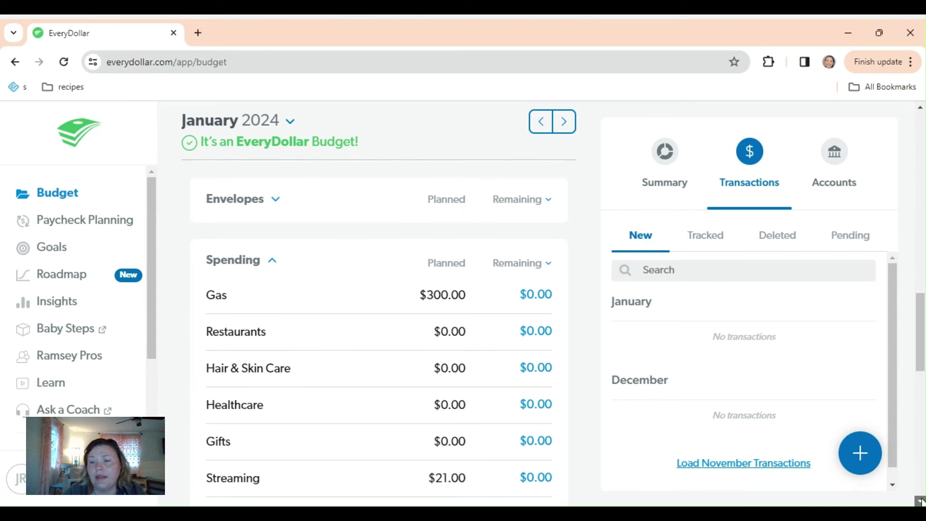
{"action": "scroll", "coordinate": [920, 502], "scroll_direction": "down", "scroll_amount": 1}
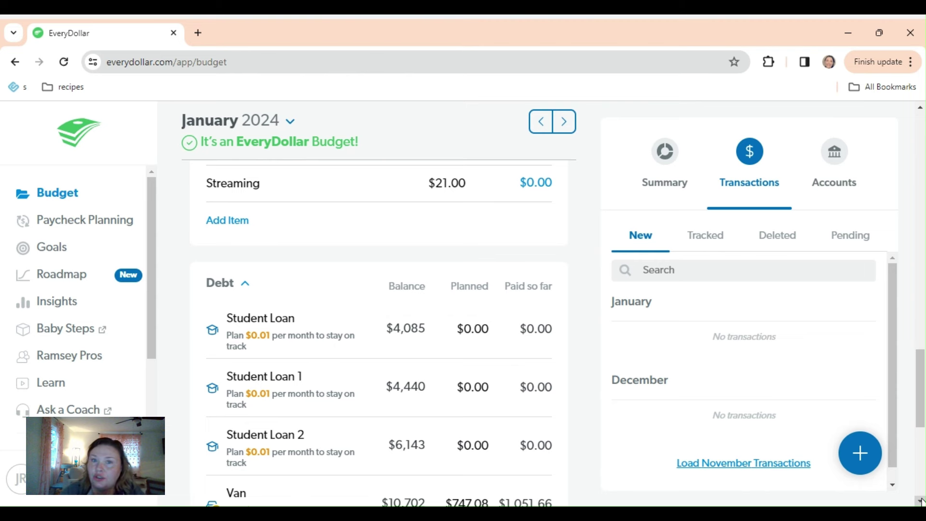
{"action": "scroll", "coordinate": [920, 502], "scroll_direction": "down", "scroll_amount": 5}
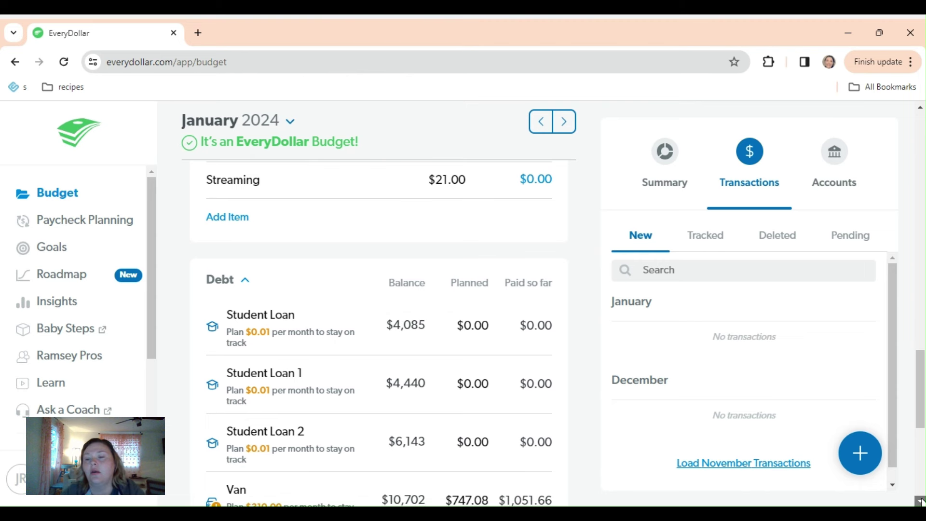
{"action": "scroll", "coordinate": [920, 502], "scroll_direction": "down", "scroll_amount": 3}
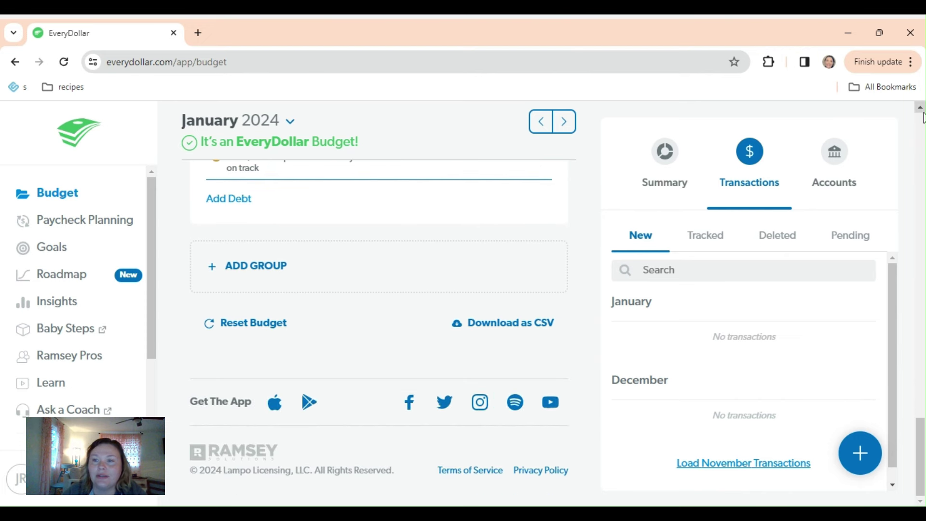
{"action": "scroll", "coordinate": [920, 108], "scroll_direction": "up", "scroll_amount": 3}
{"action": "scroll", "coordinate": [921, 108], "scroll_direction": "up", "scroll_amount": 2}
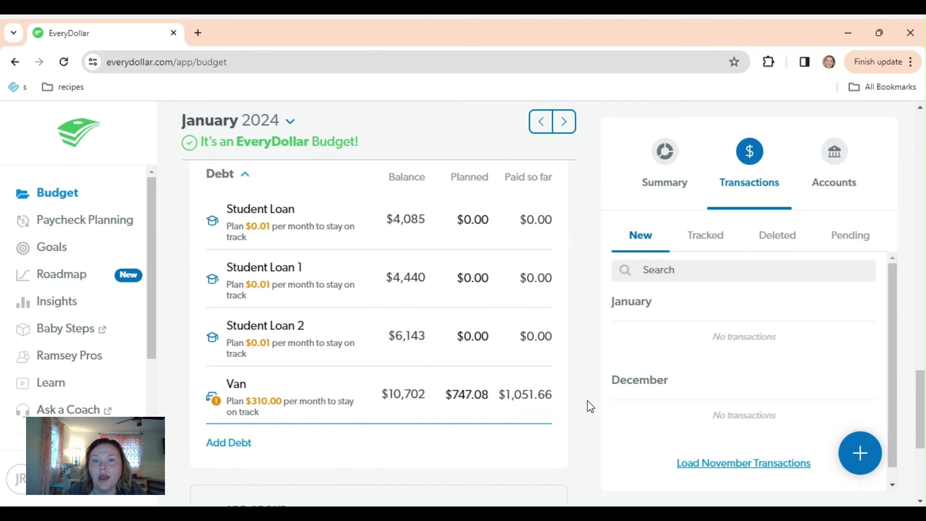
- Recheck the Income amounts and the planned and remaining amounts in Bills & Subscriptions and the start of Spending
{"action": "scroll", "coordinate": [922, 115], "scroll_direction": "up", "scroll_amount": 1}
{"action": "scroll", "coordinate": [921, 118], "scroll_direction": "up", "scroll_amount": 15}
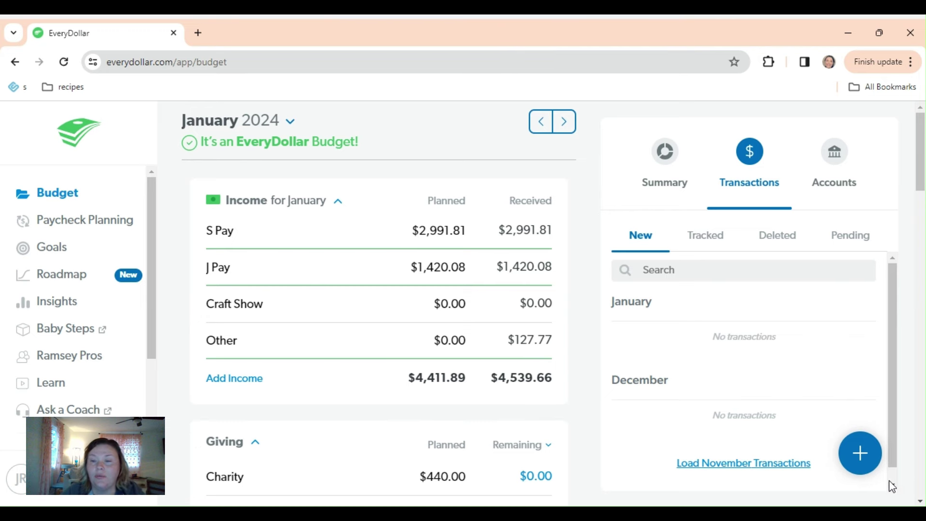
{"action": "left_click", "coordinate": [920, 501]}
{"action": "left_click_drag", "start_coordinate": [920, 501], "coordinate": [920, 501]}
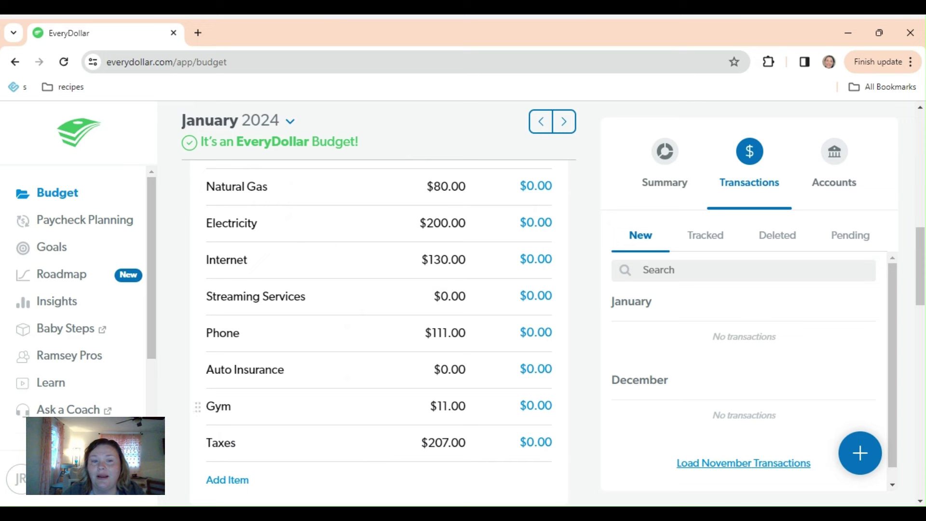
{"action": "left_click_drag", "start_coordinate": [920, 502], "coordinate": [920, 502]}
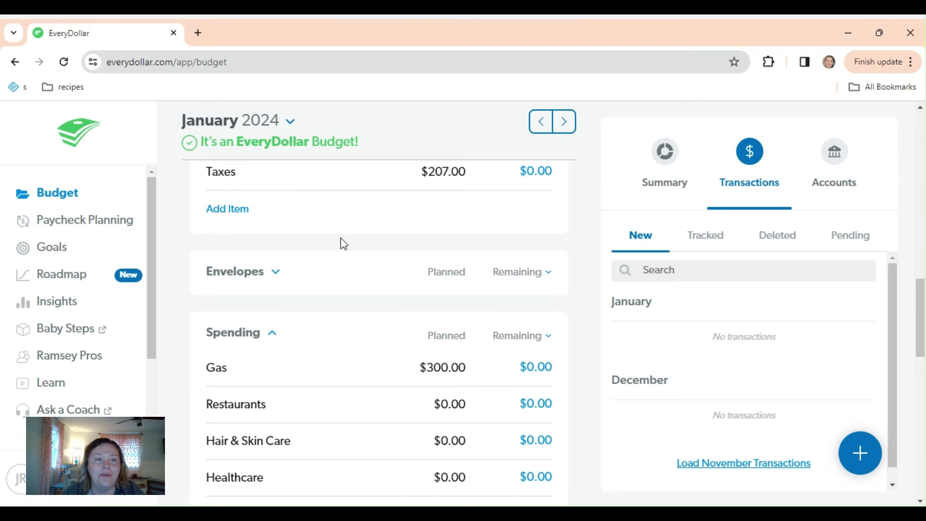
{"action": "scroll", "coordinate": [192, 207], "scroll_direction": "up", "scroll_amount": 8}
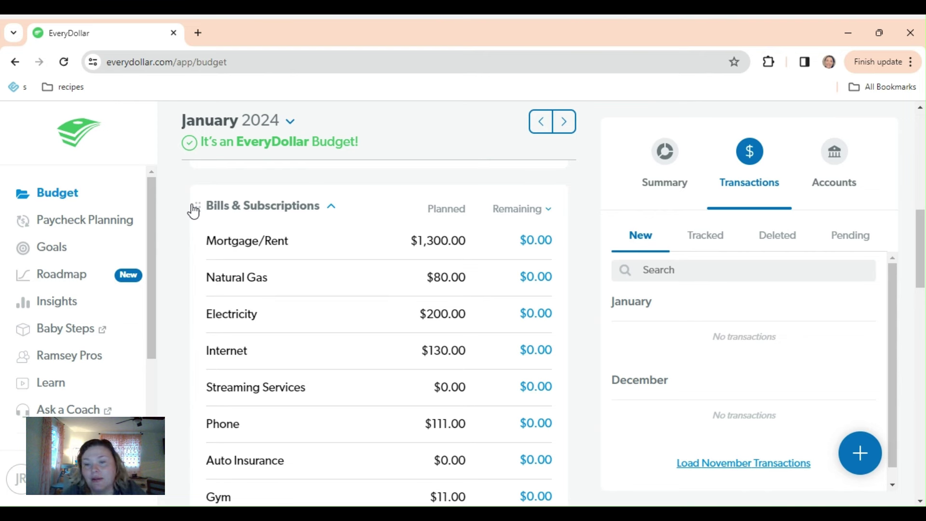
{"action": "left_click", "coordinate": [920, 502]}
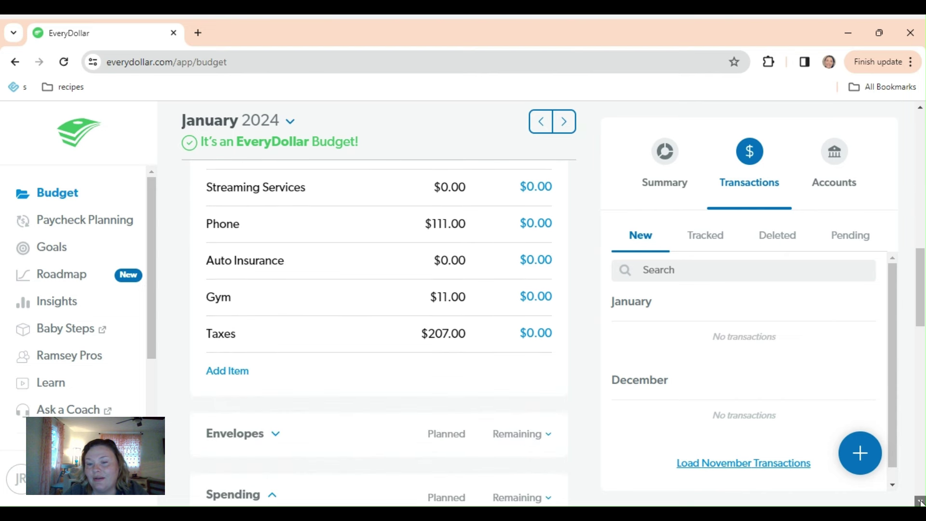
{"action": "left_click", "coordinate": [920, 502]}
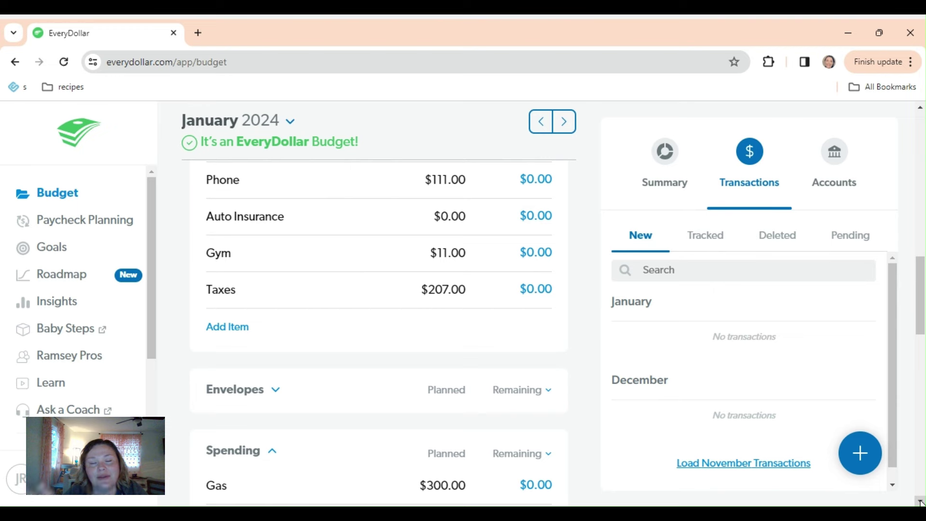